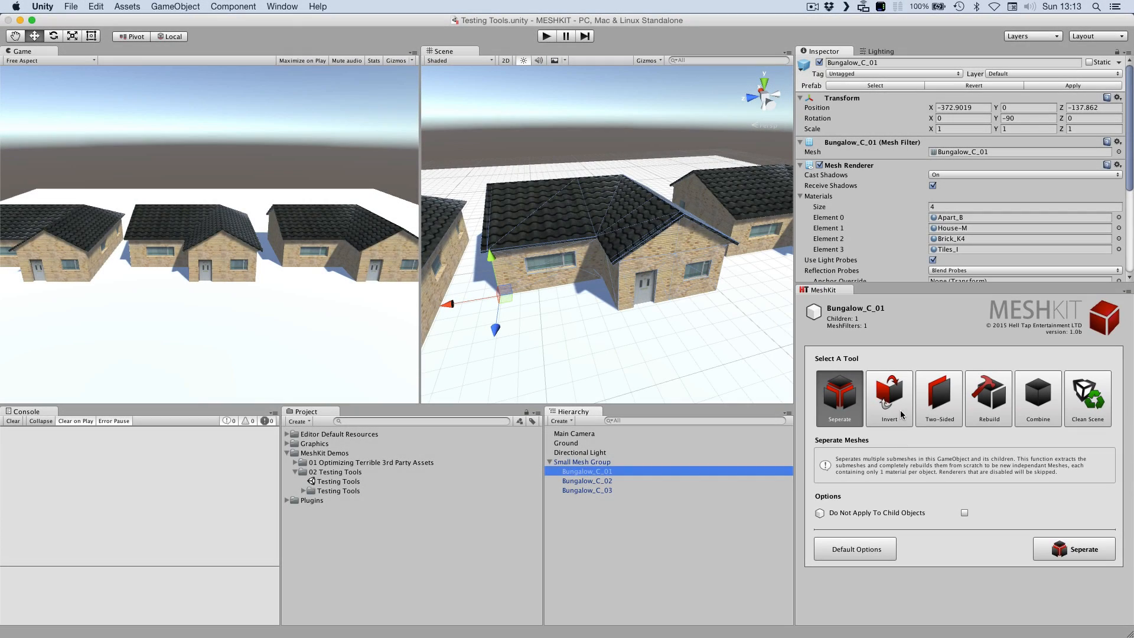
- Choose the Invert mesh tool for Bungalow_C_01 and inspect the house from inside and outside in the scene
left_click(892, 395)
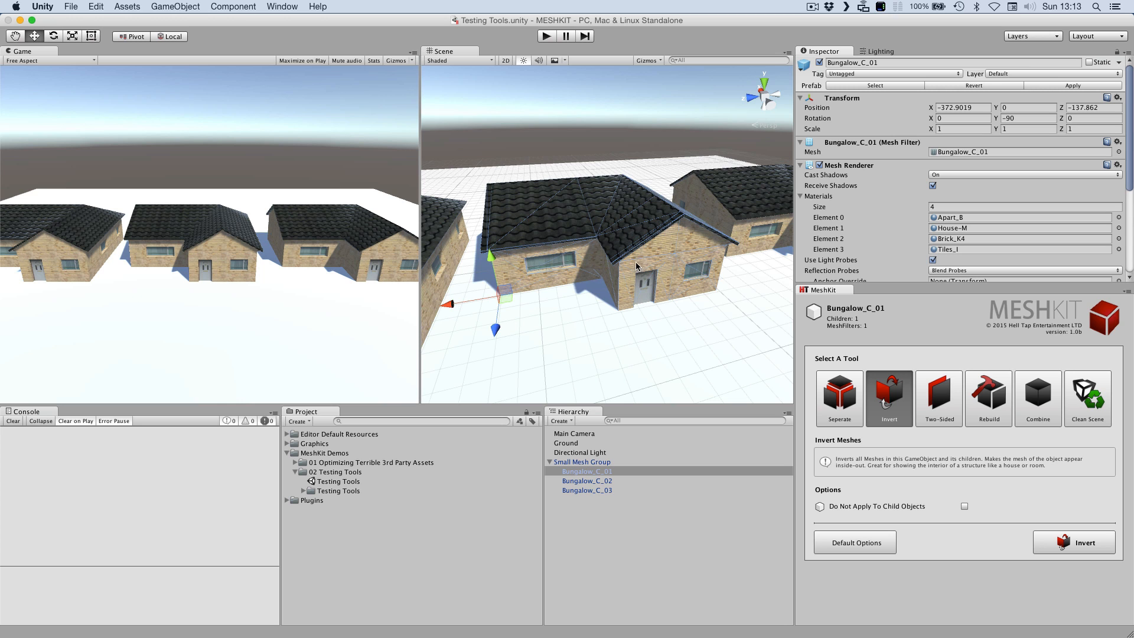
scroll(635, 265, "up", 15)
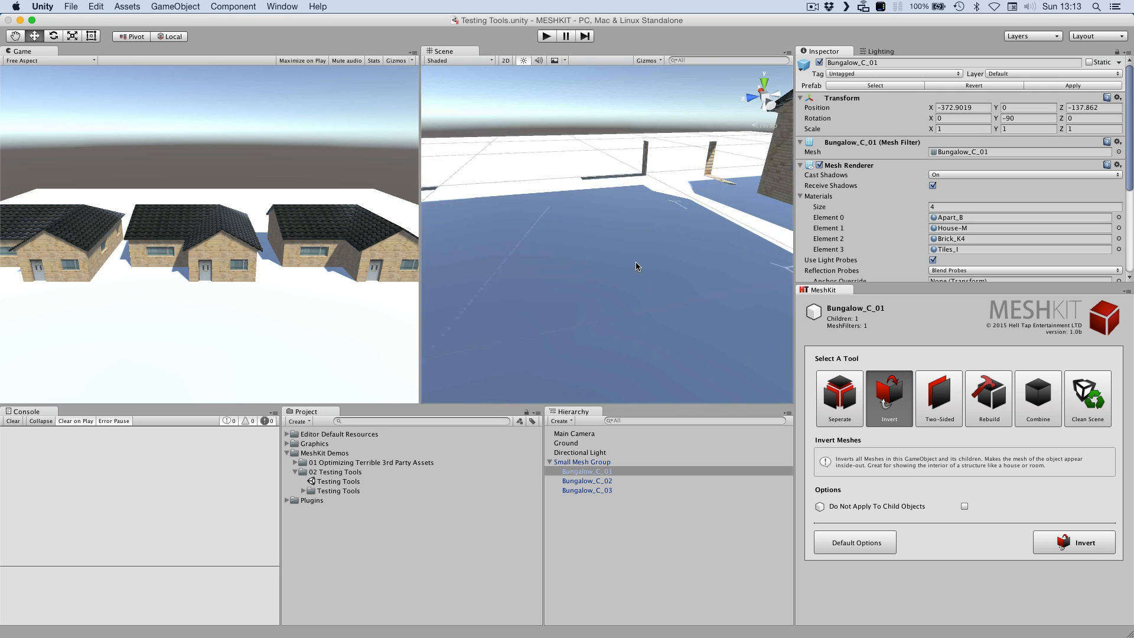
scroll(635, 262, "up", 2)
left_click_drag(589, 230, 472, 171, "alt")
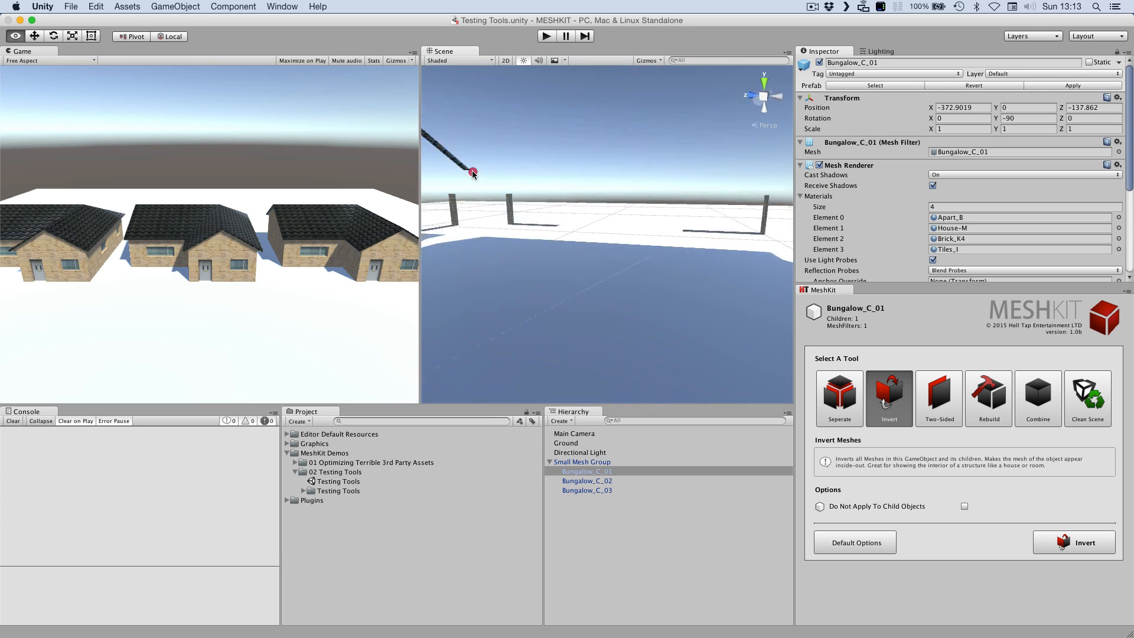
right_click_drag(472, 171, 574, 185)
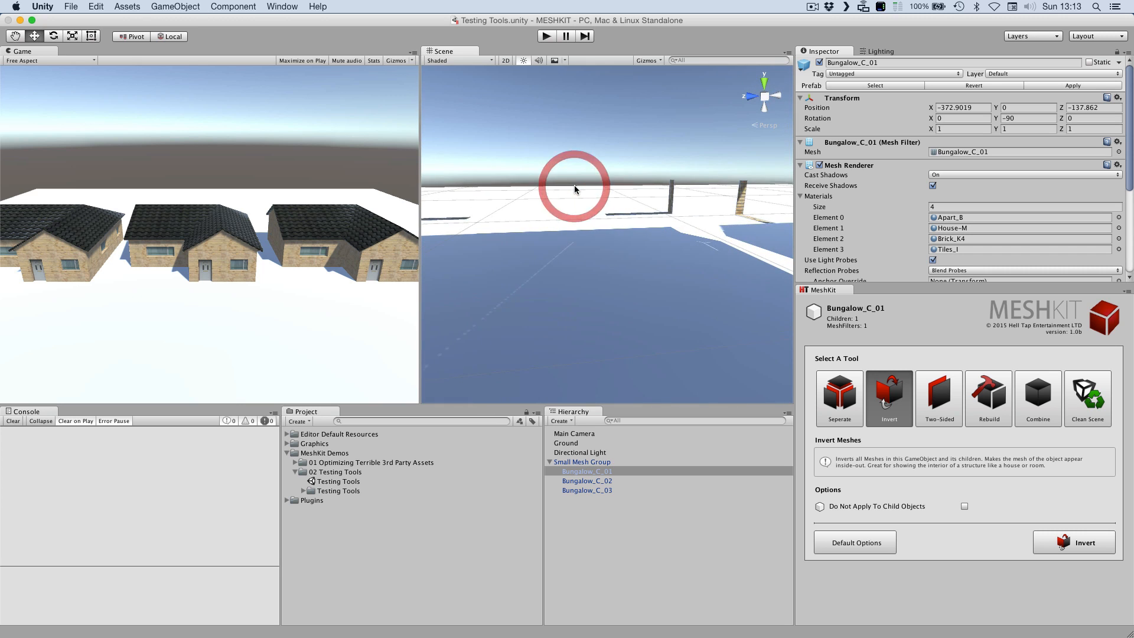
scroll(574, 185, "down", 15)
left_click_drag(575, 186, 555, 247, "alt")
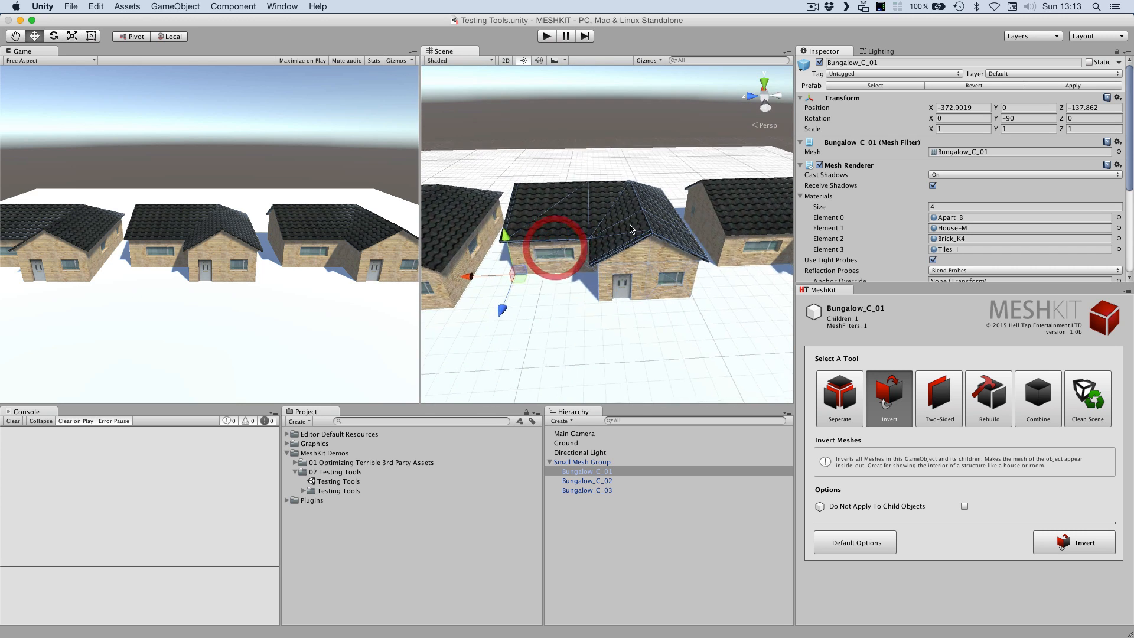
scroll(630, 228, "up", 2)
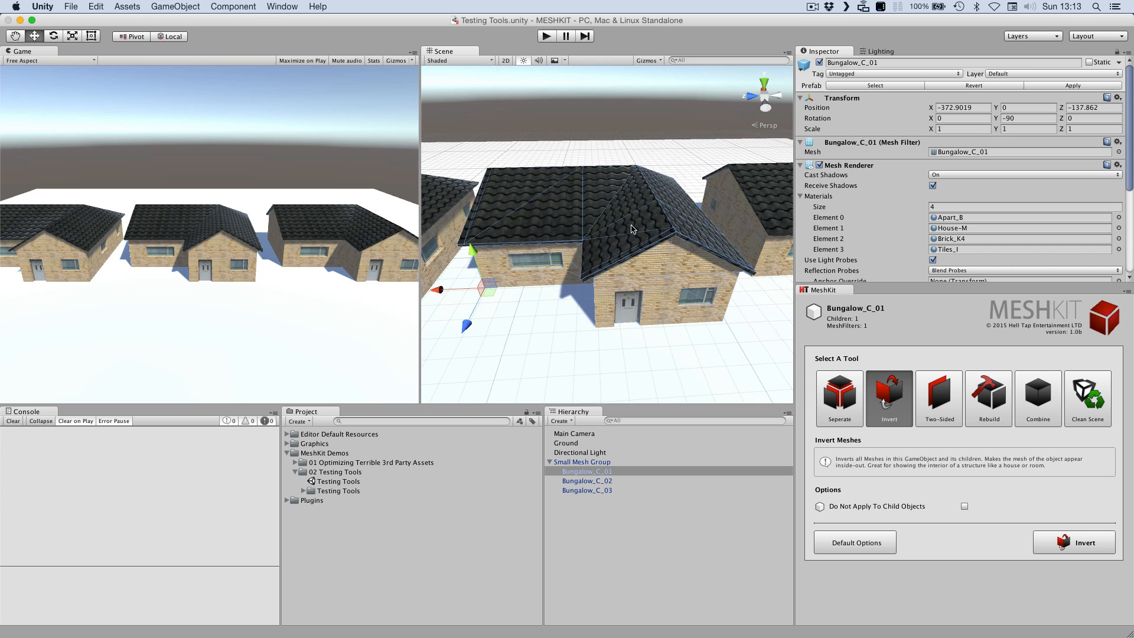
- Try to invert all meshes on Bungalow_C_01 and its child objects, letting MeshKit create a backup copy of the scene
left_click(1078, 548)
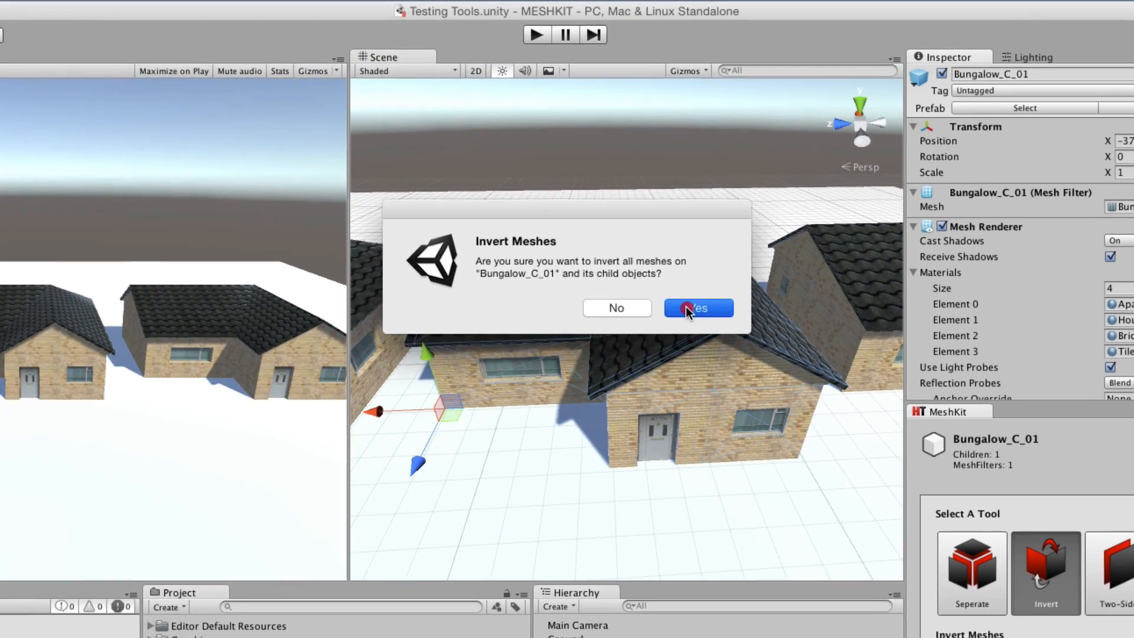
left_click(686, 307)
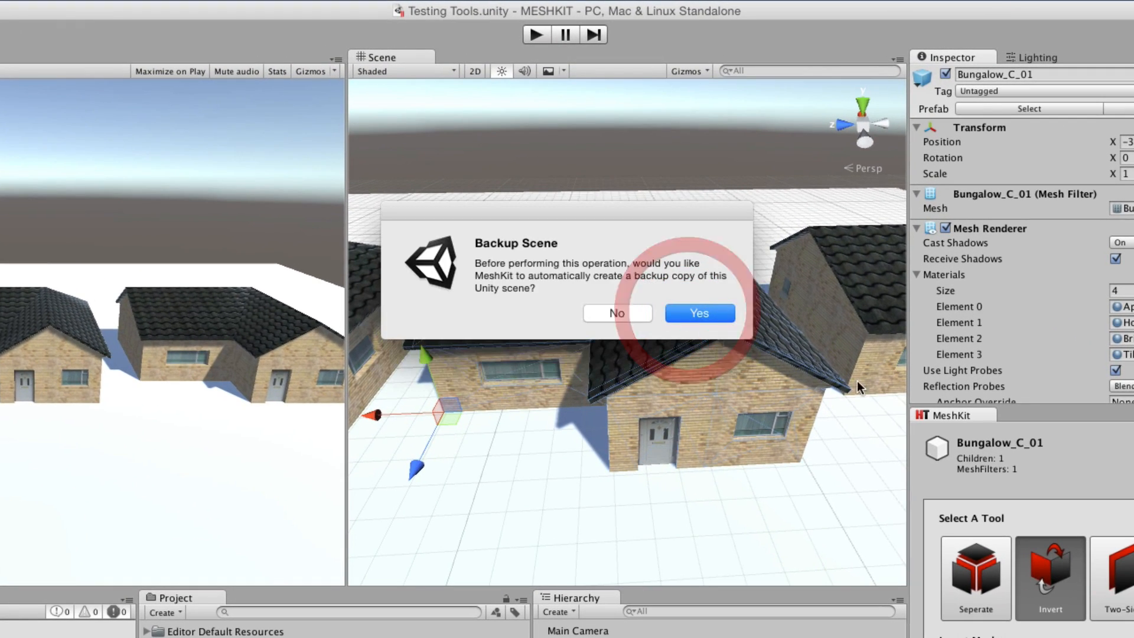
left_click(692, 319)
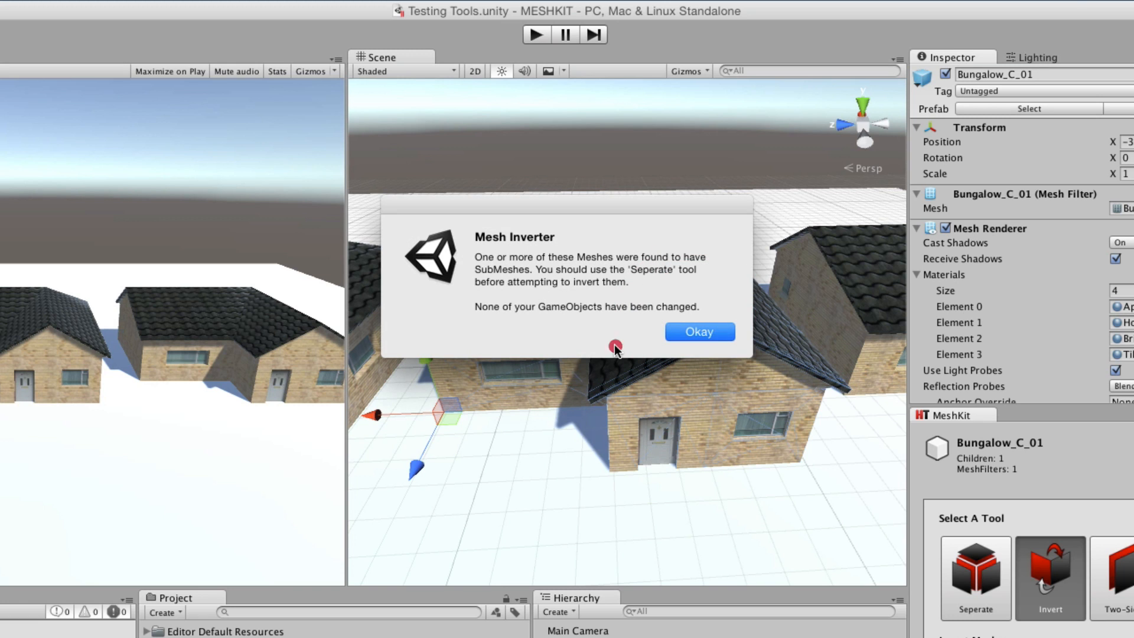
left_click(716, 333)
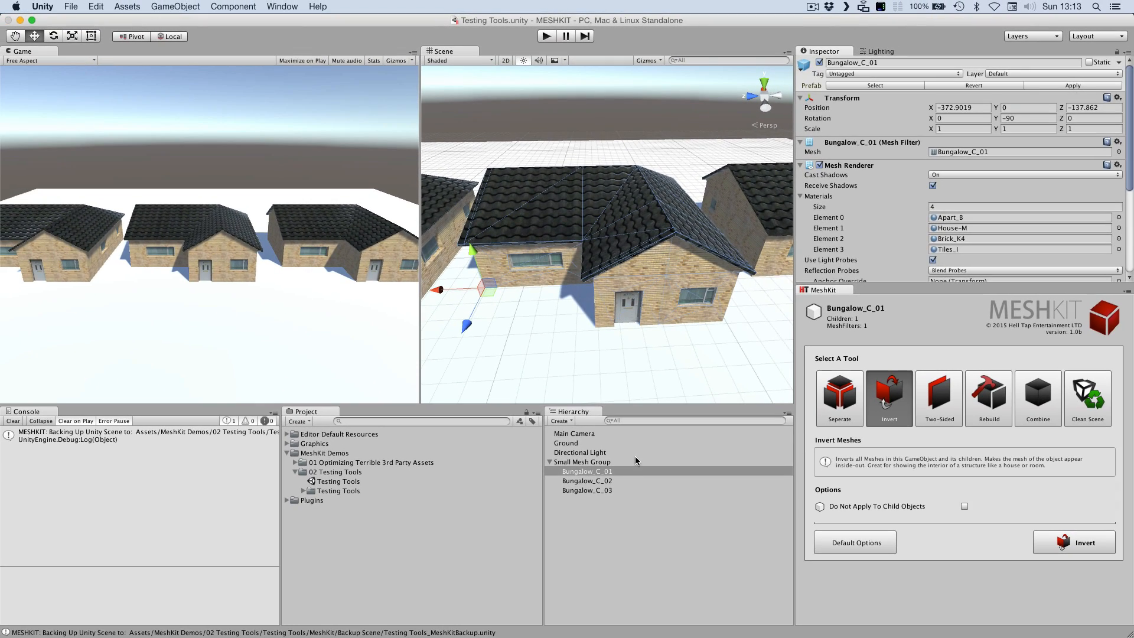
- Separate all submeshes on Small Mesh Group and its child objects into independent single-material meshes
left_click(643, 497)
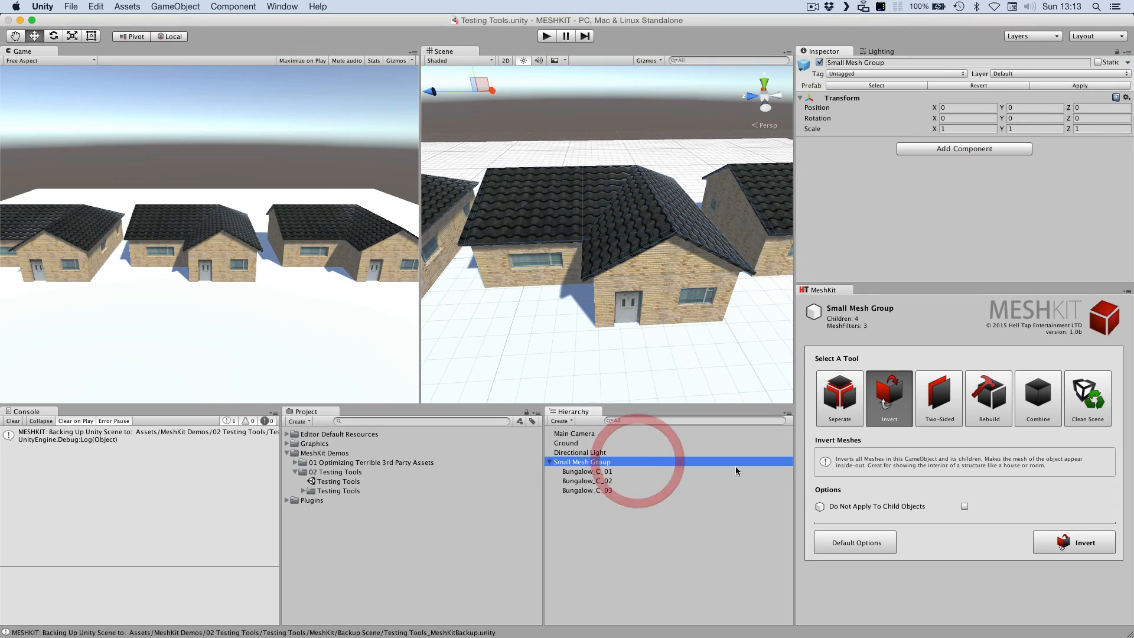
left_click(826, 421)
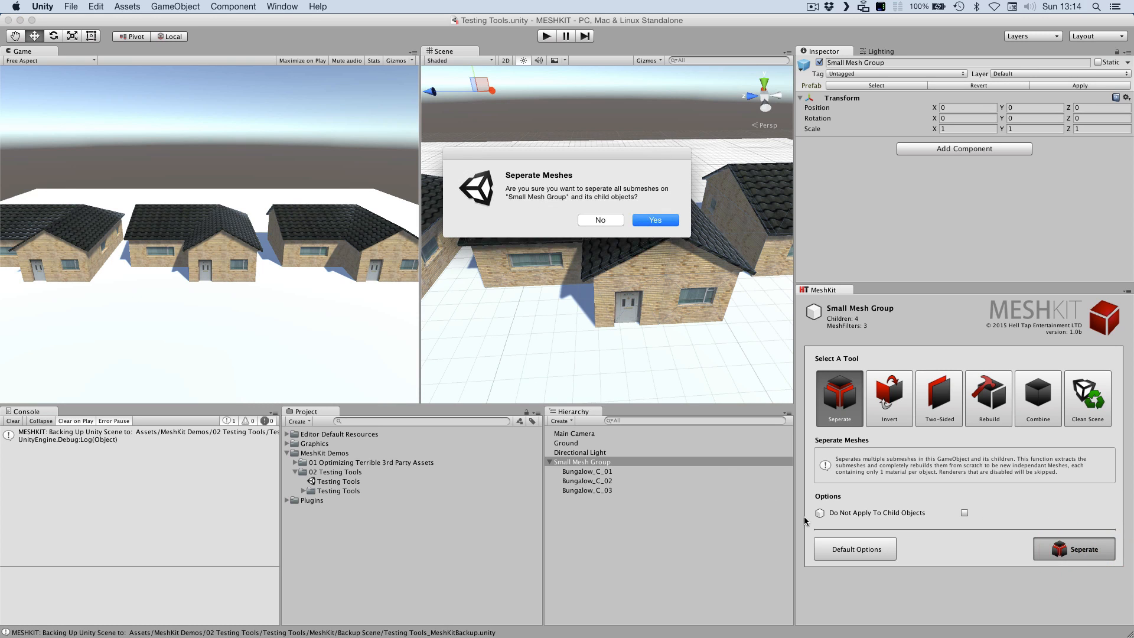
left_click(659, 220)
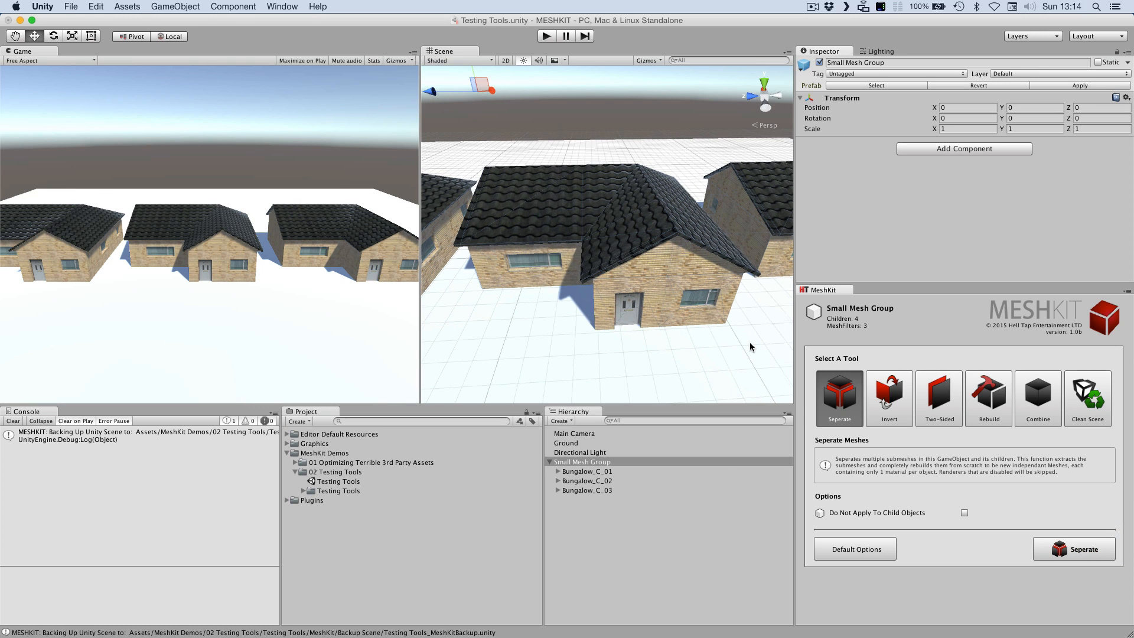
- Examine the separated child objects of Bungalow_C_01 and the material each one uses
left_click(572, 472)
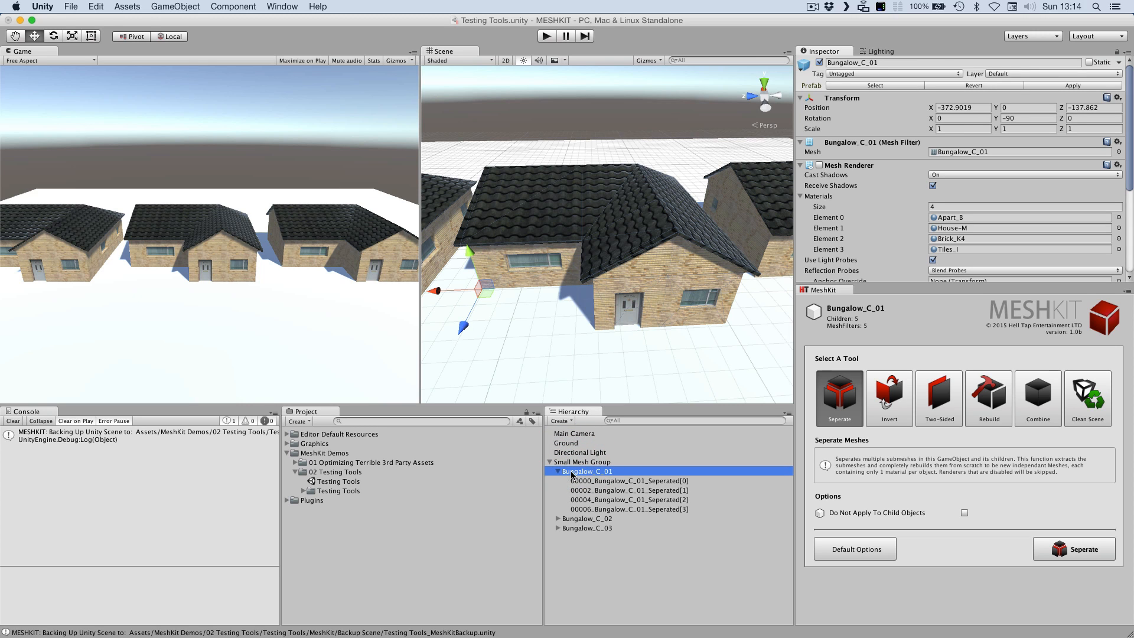
key("Down")
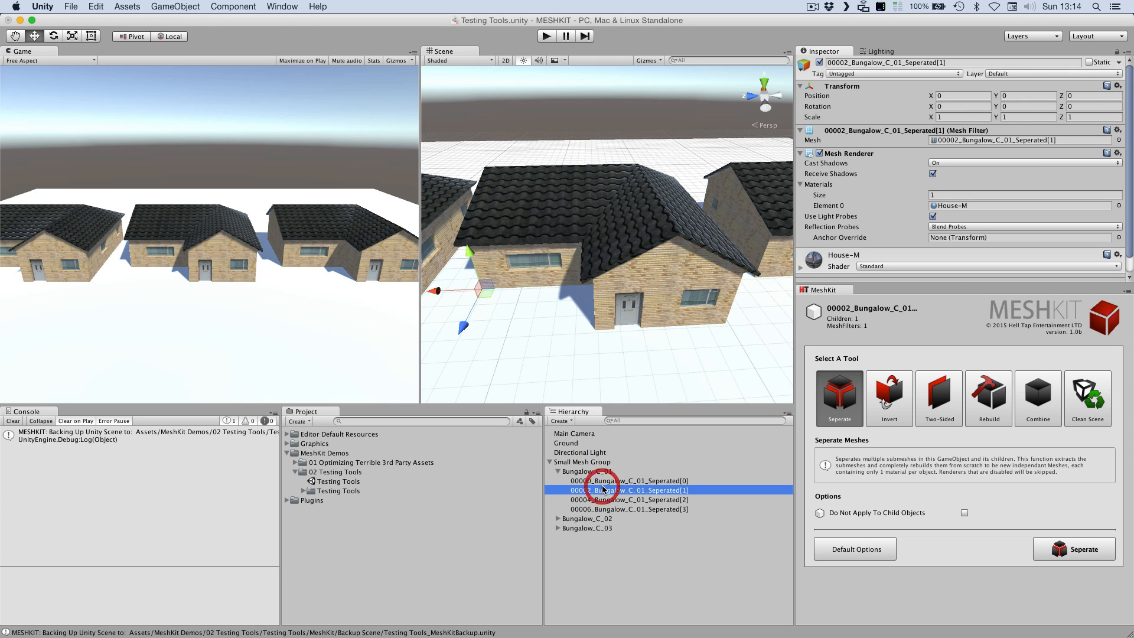
left_click(655, 500)
left_click(656, 490)
left_click(657, 483)
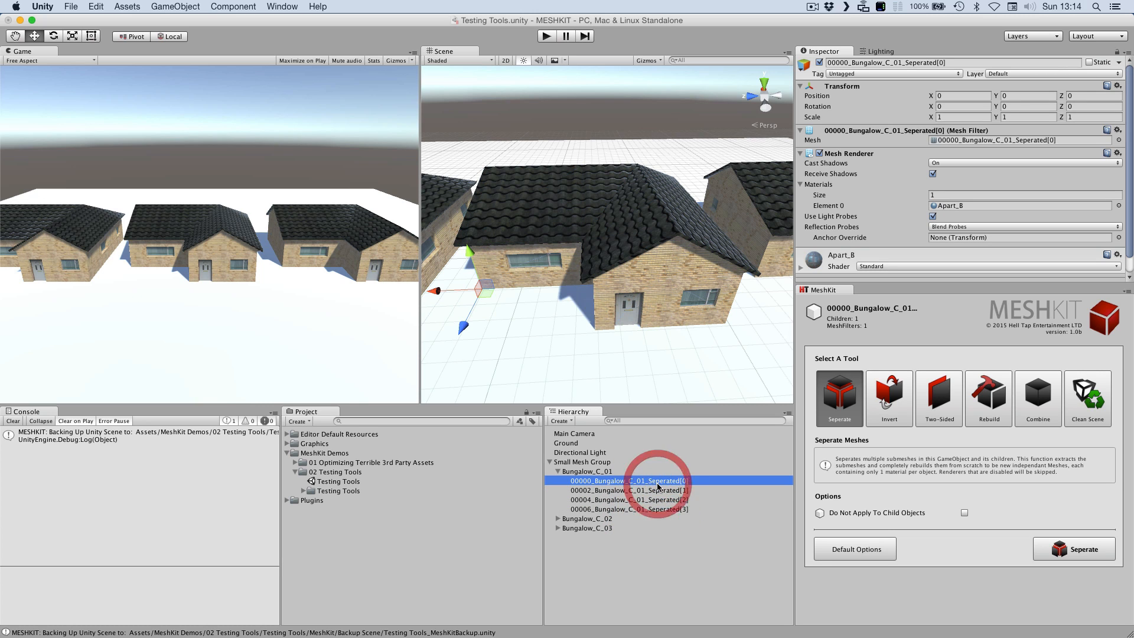
left_click(658, 472)
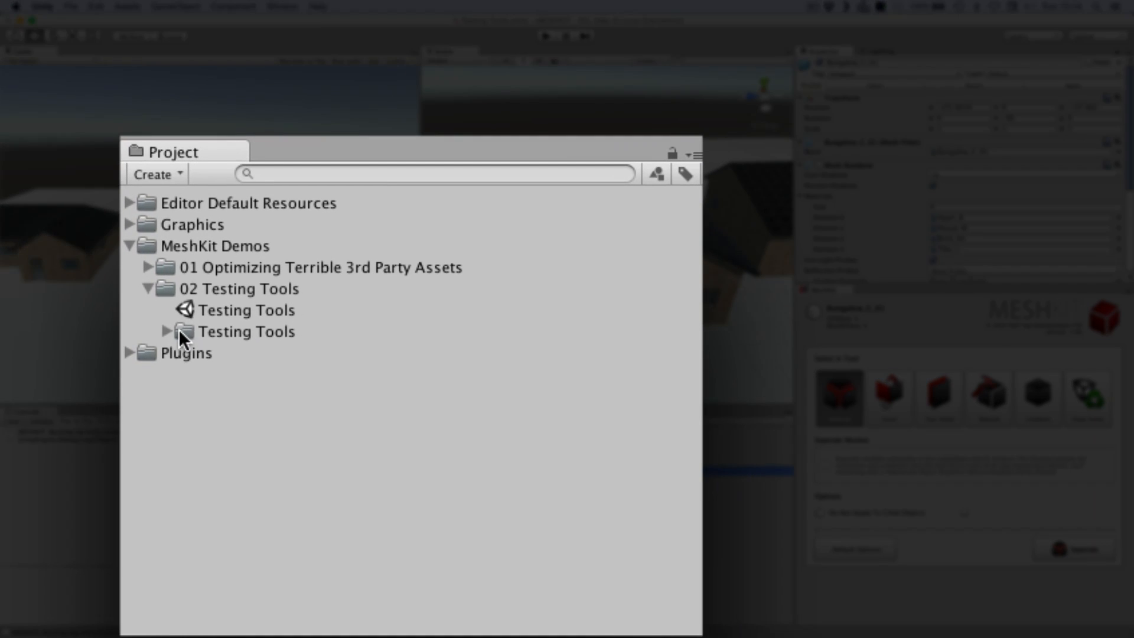
- Look through the Testing Tools asset folder's MeshKit subfolders and examine the scene file stored in Backup Scene
left_click(168, 331)
left_click(166, 332)
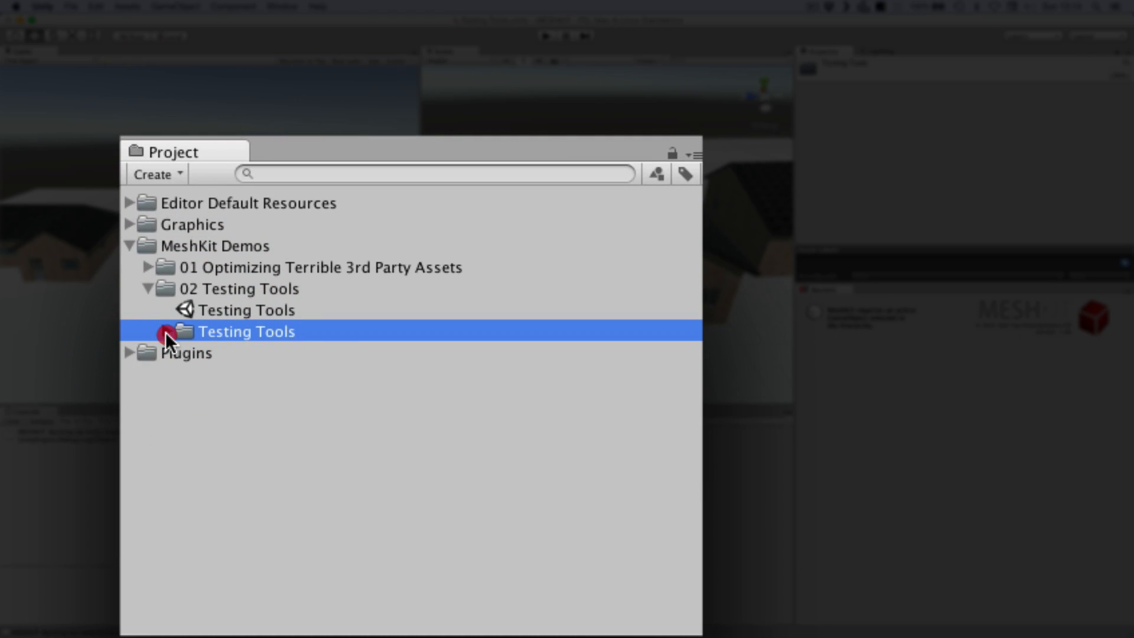
left_click(226, 375)
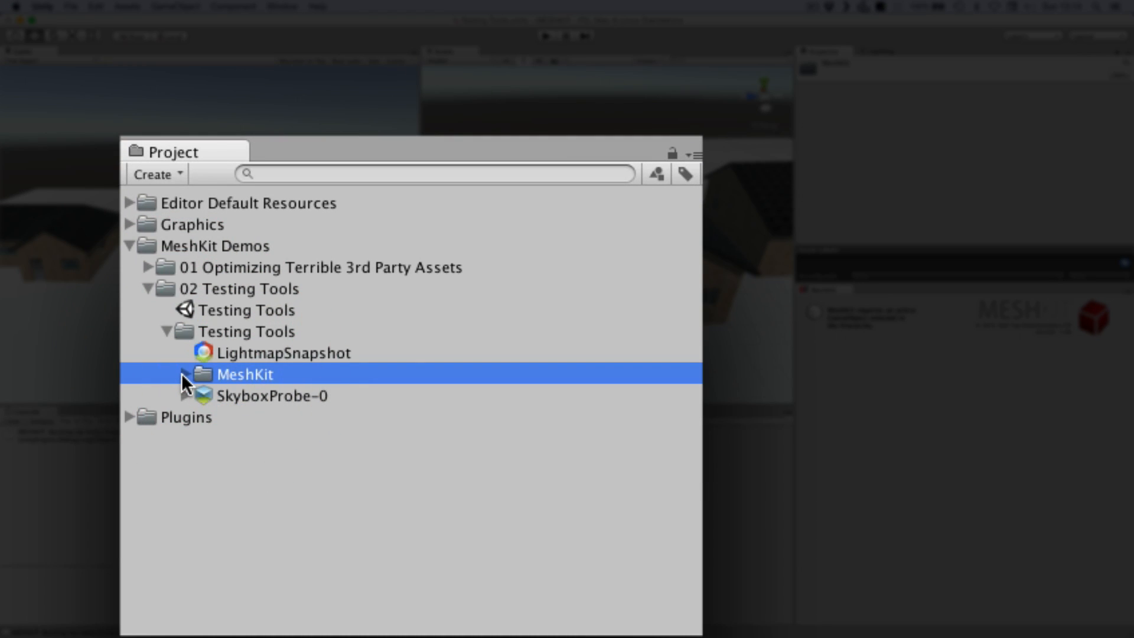
left_click(184, 374)
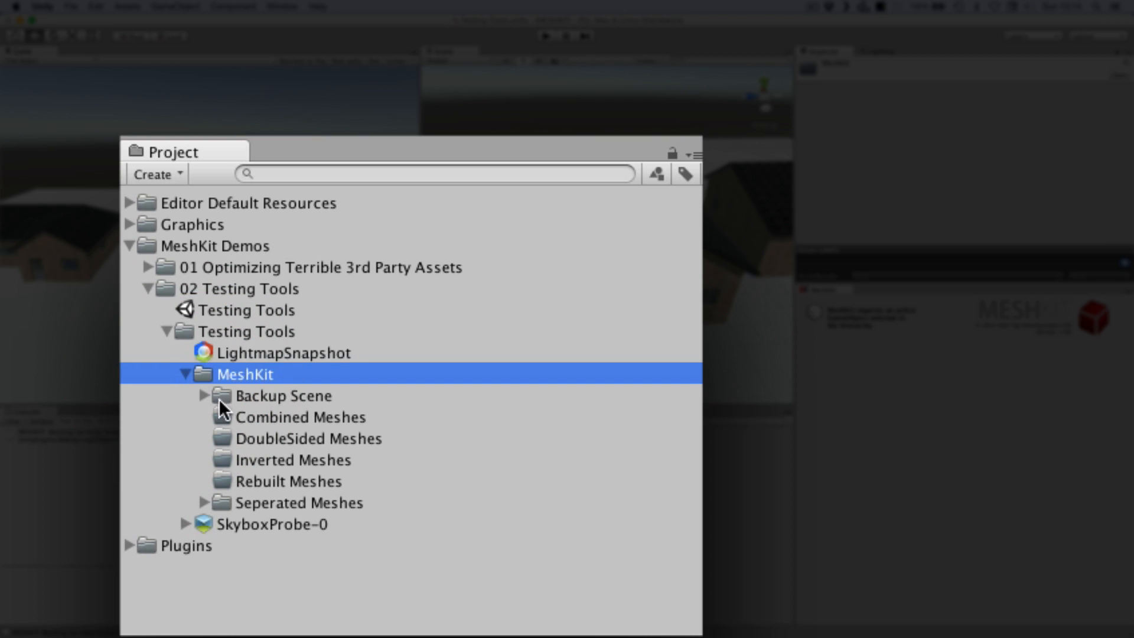
left_click(204, 394)
left_click(372, 418)
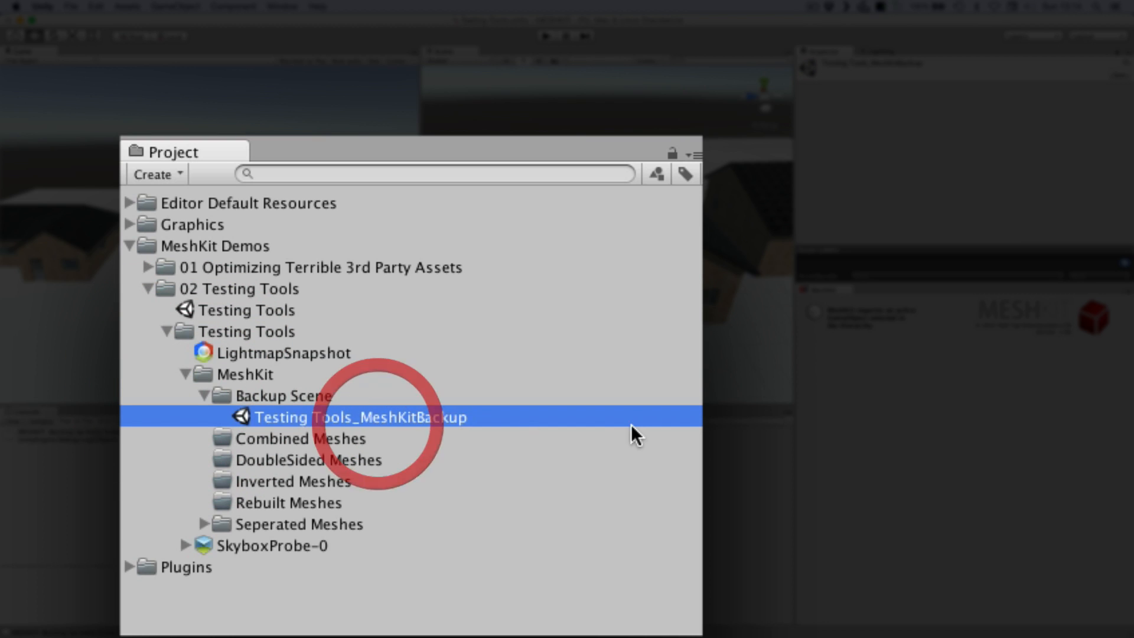
left_click(203, 395)
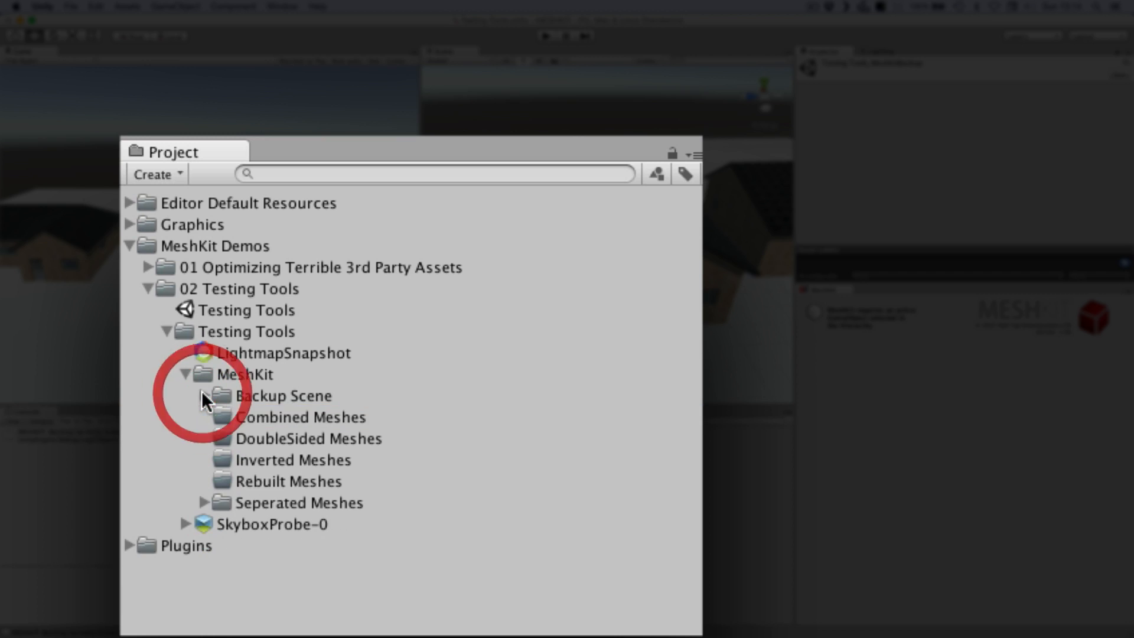
- Examine the Bungalow_C_01 mesh assets in the Seperated Meshes folder, then collapse the MeshKit and Testing Tools folders
left_click(204, 502)
left_click(459, 520)
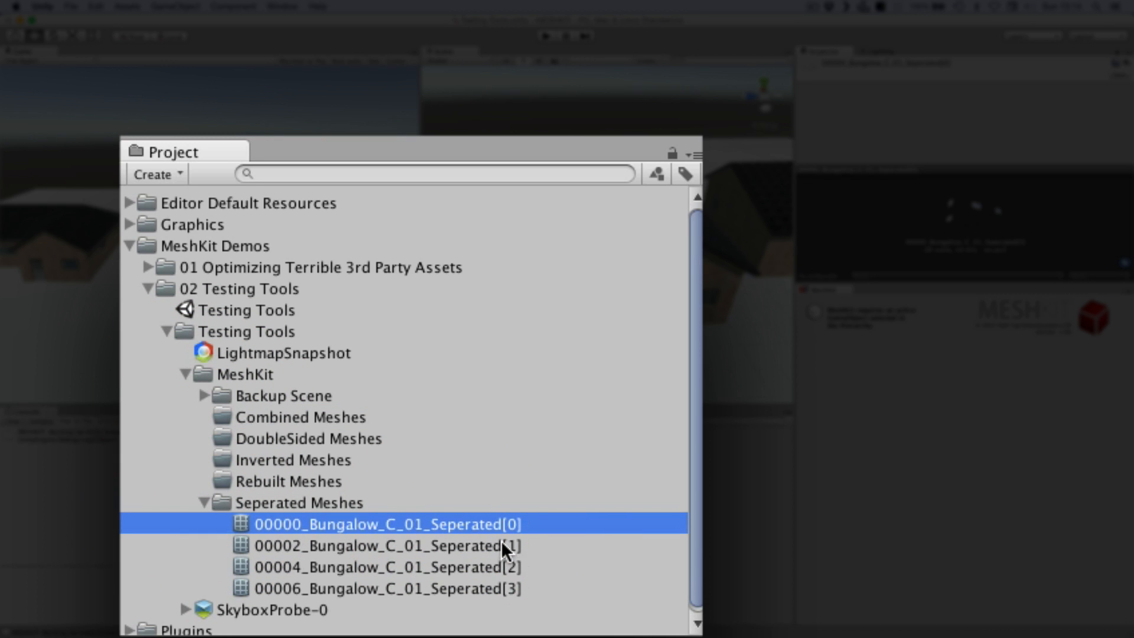
left_click(501, 540)
left_click(540, 566)
left_click(544, 587)
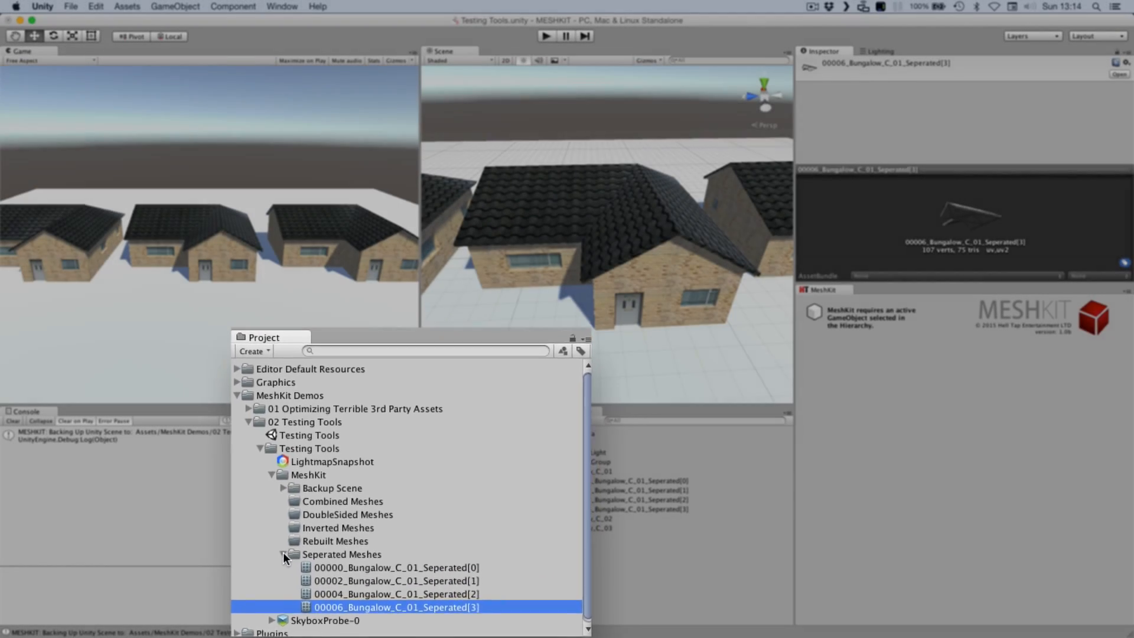
left_click(204, 502)
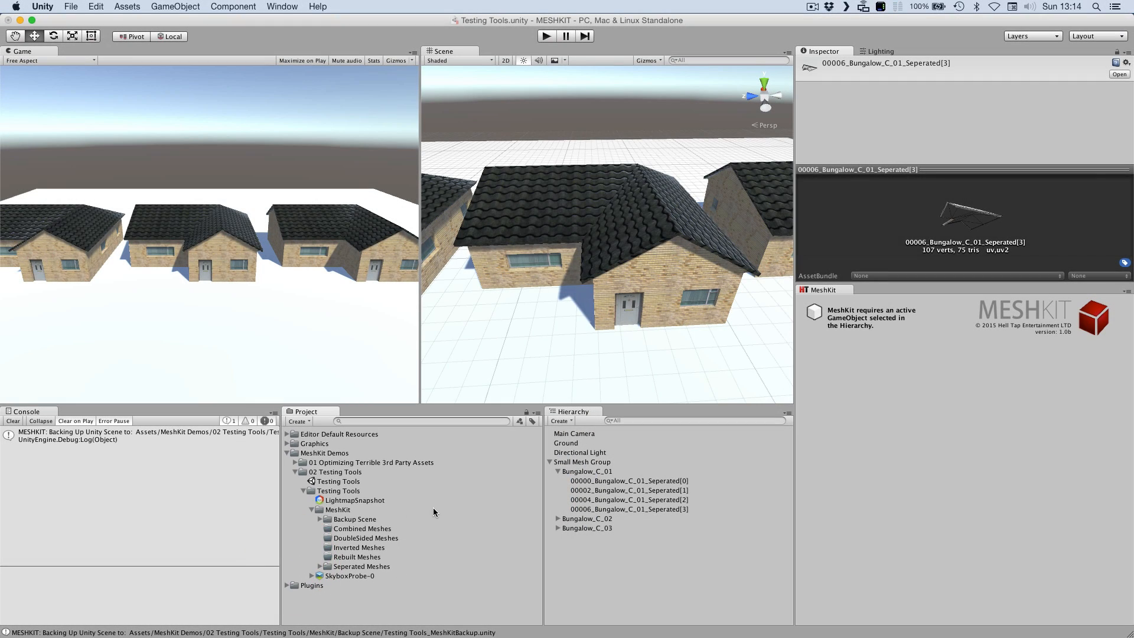
left_click(306, 508)
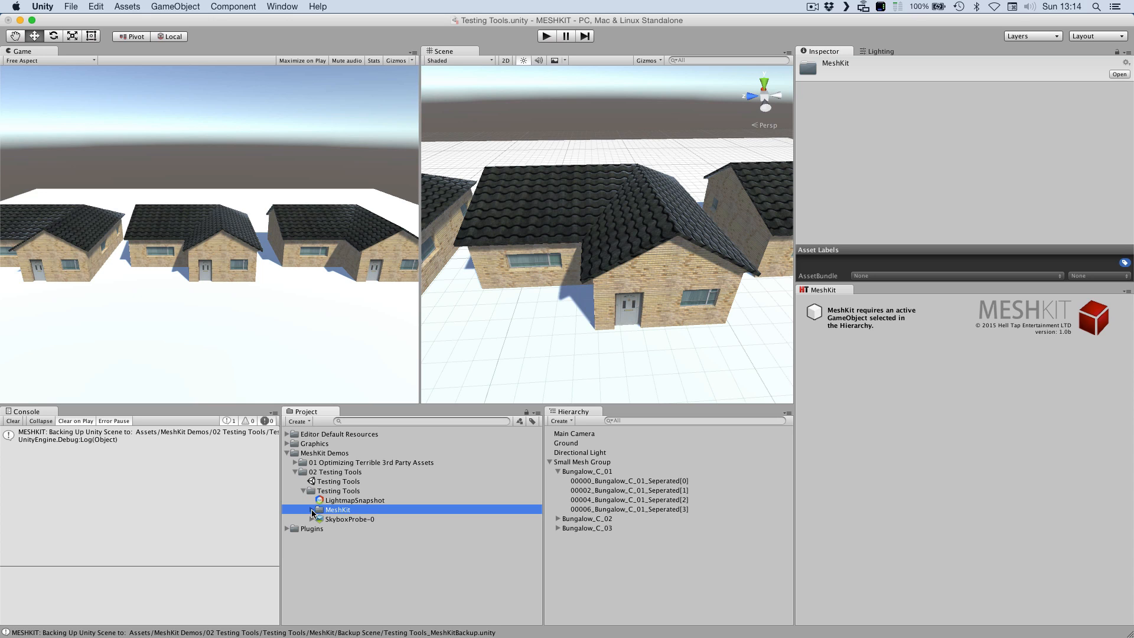
left_click(310, 509)
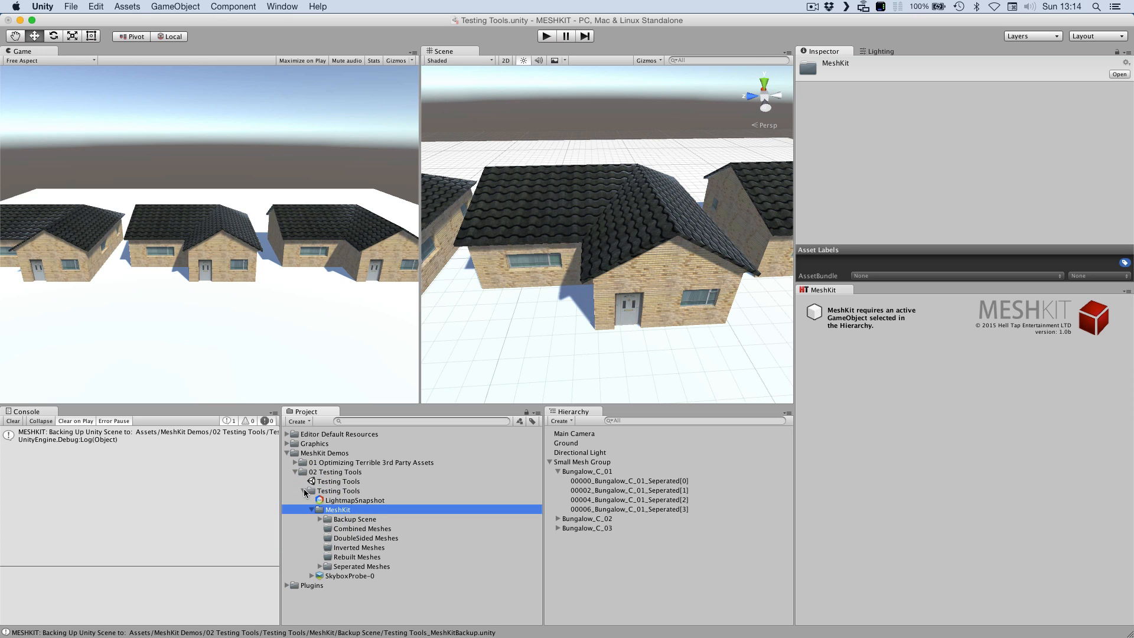
left_click(303, 490)
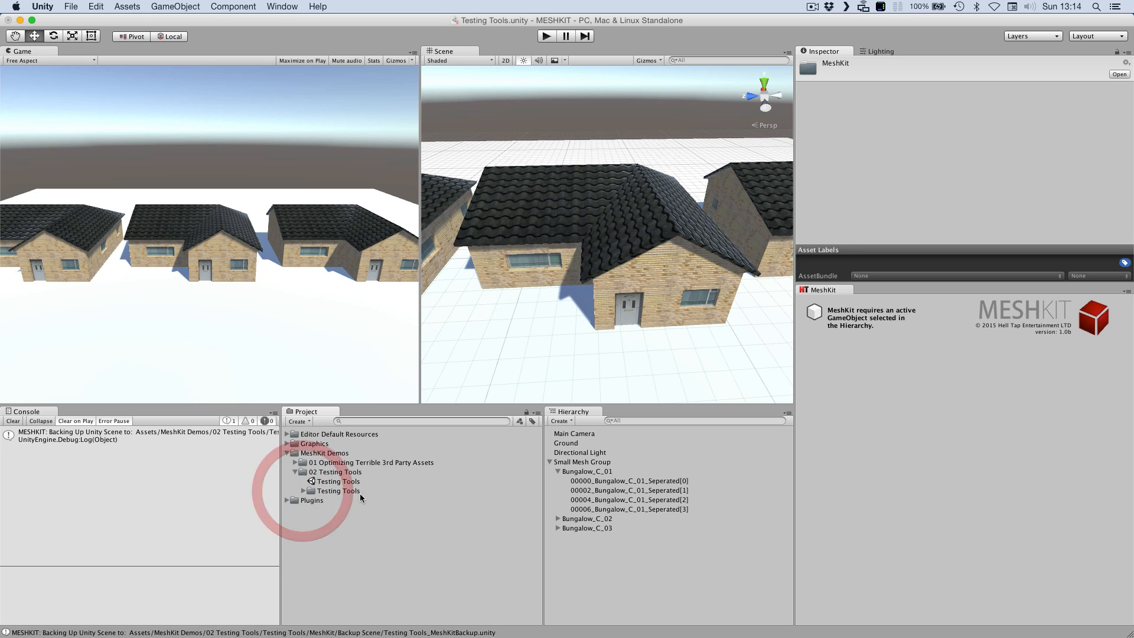
- Invert all meshes on Bungalow_C_01 and its child objects
left_click(608, 470)
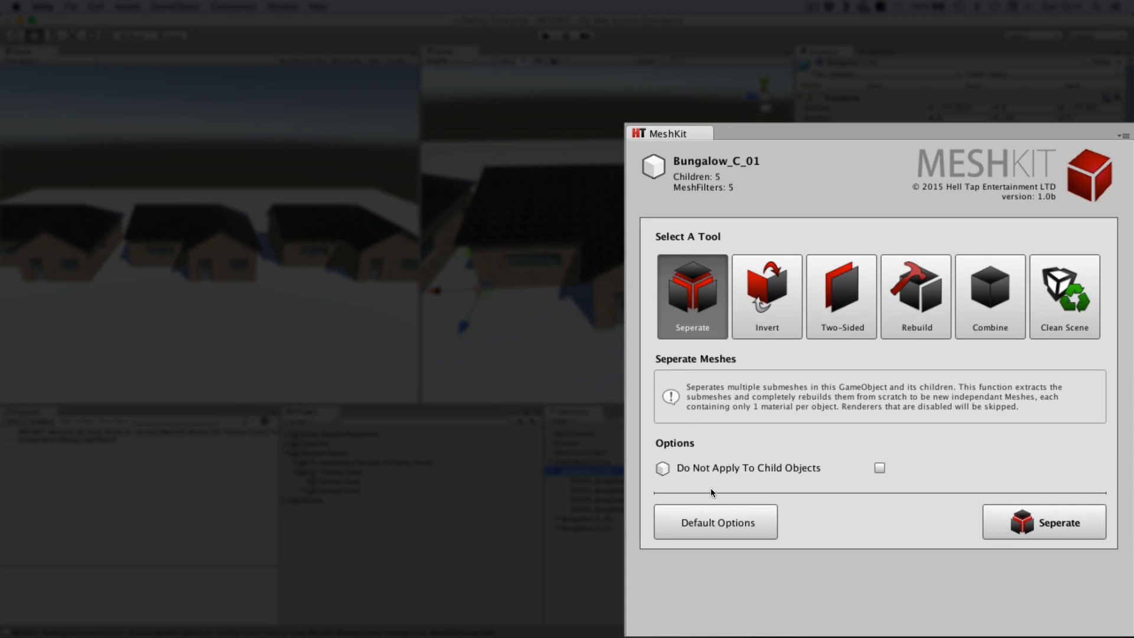
left_click(756, 321)
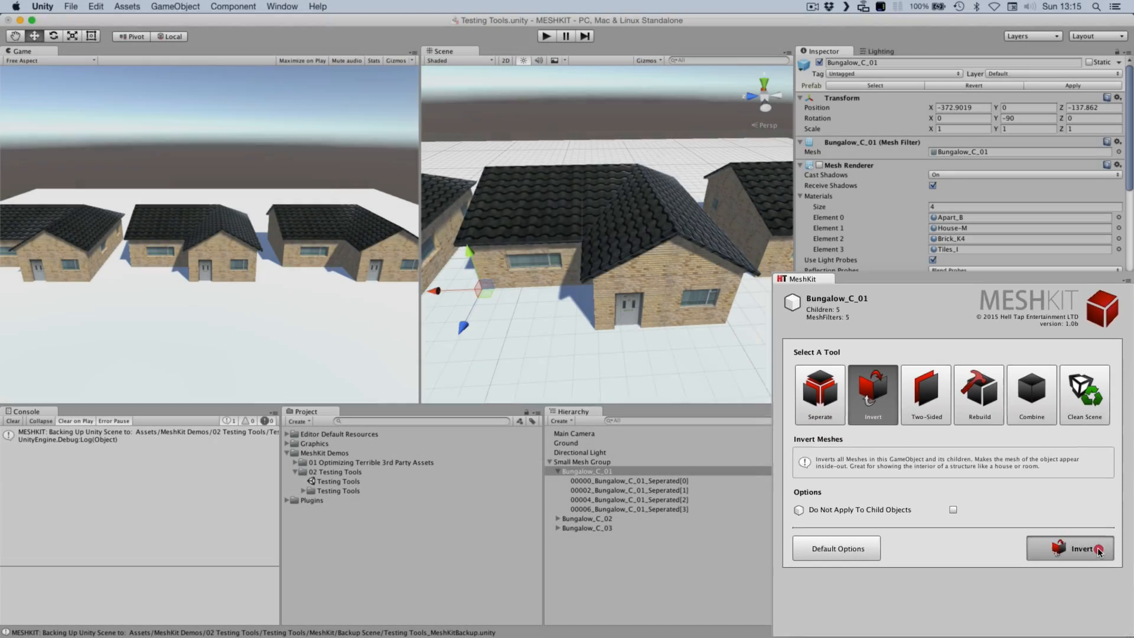
left_click(1101, 544)
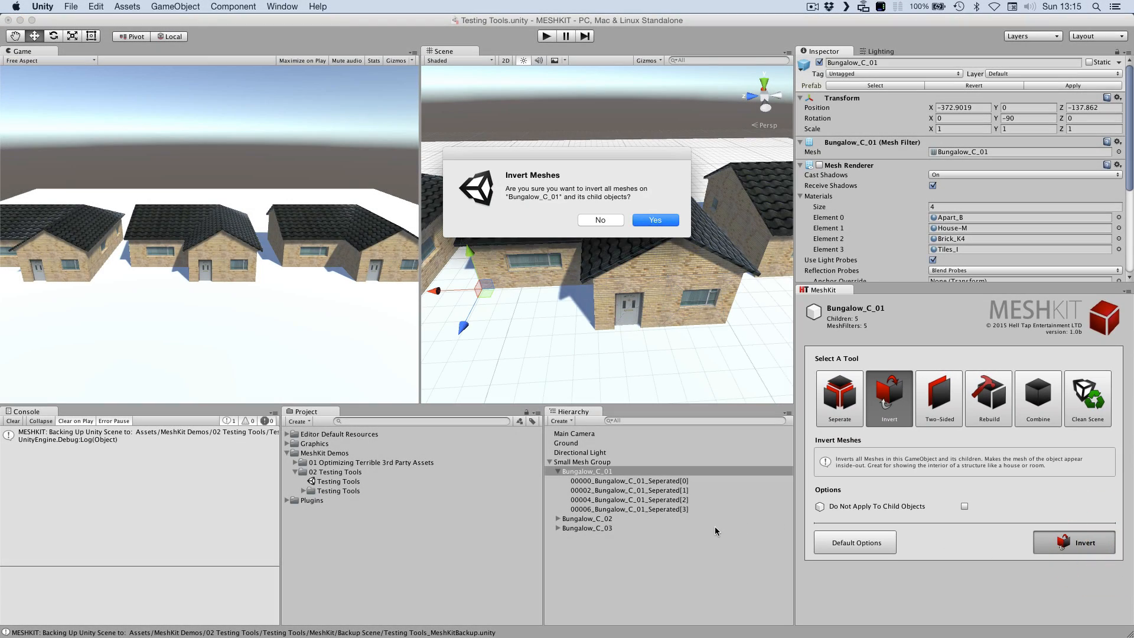
left_click(656, 220)
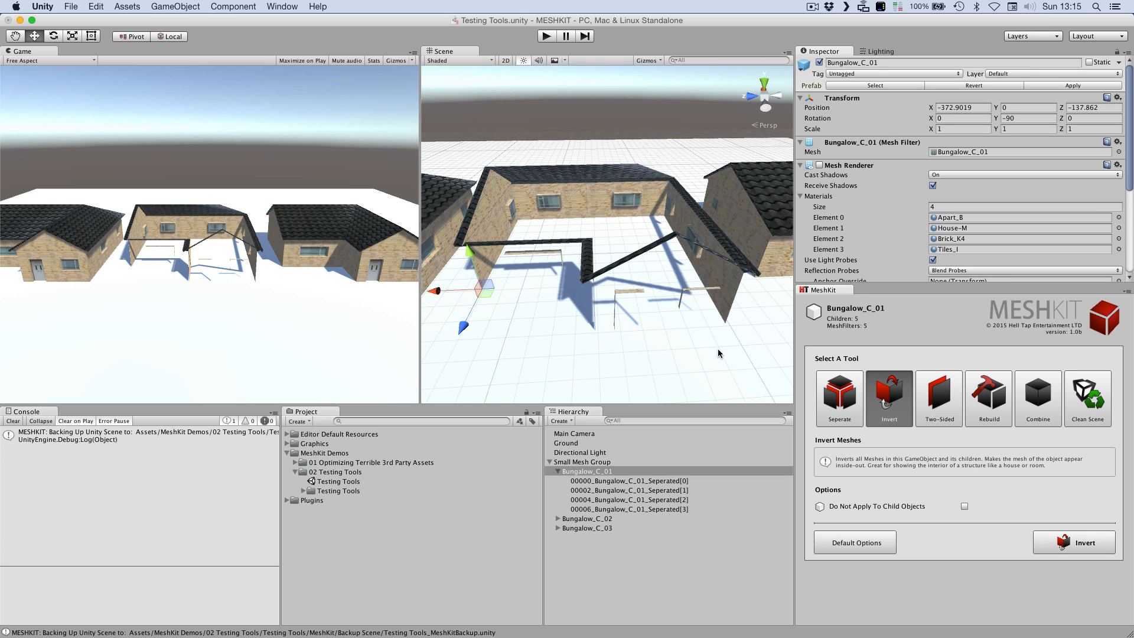
- Inspect the interior of the inverted Bungalow_C_01 up close and undo its mesh inversion
scroll(670, 216, "up", 10)
middle_click_drag(671, 217, 521, 335)
right_click_drag(599, 241, 684, 195)
scroll(619, 236, "down", 10)
scroll(618, 236, "up", 3)
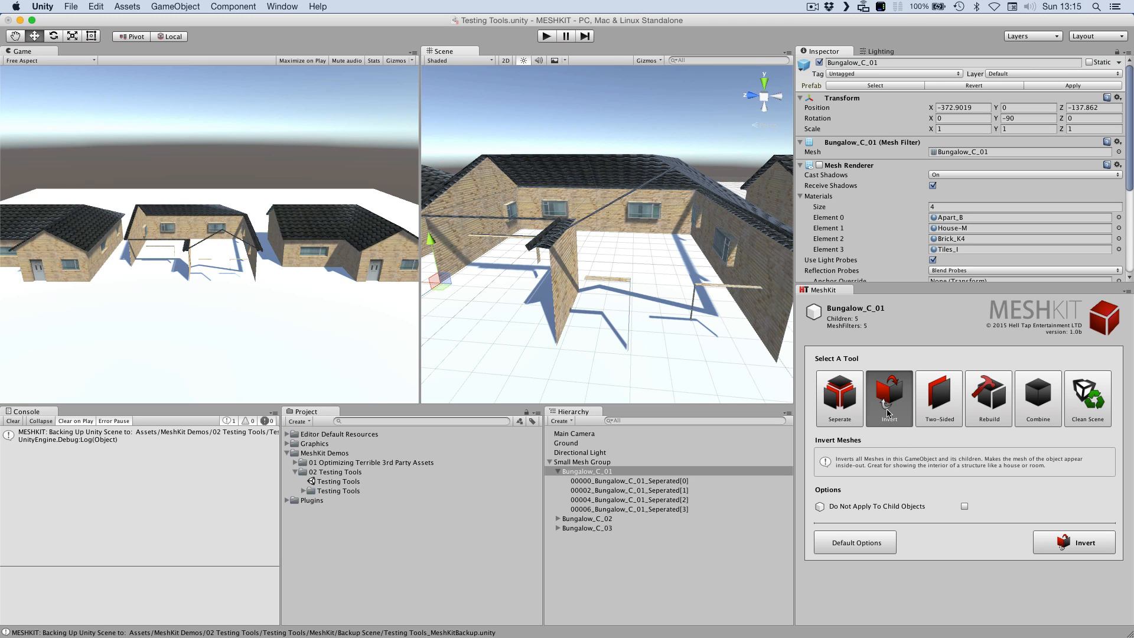
left_click(96, 7)
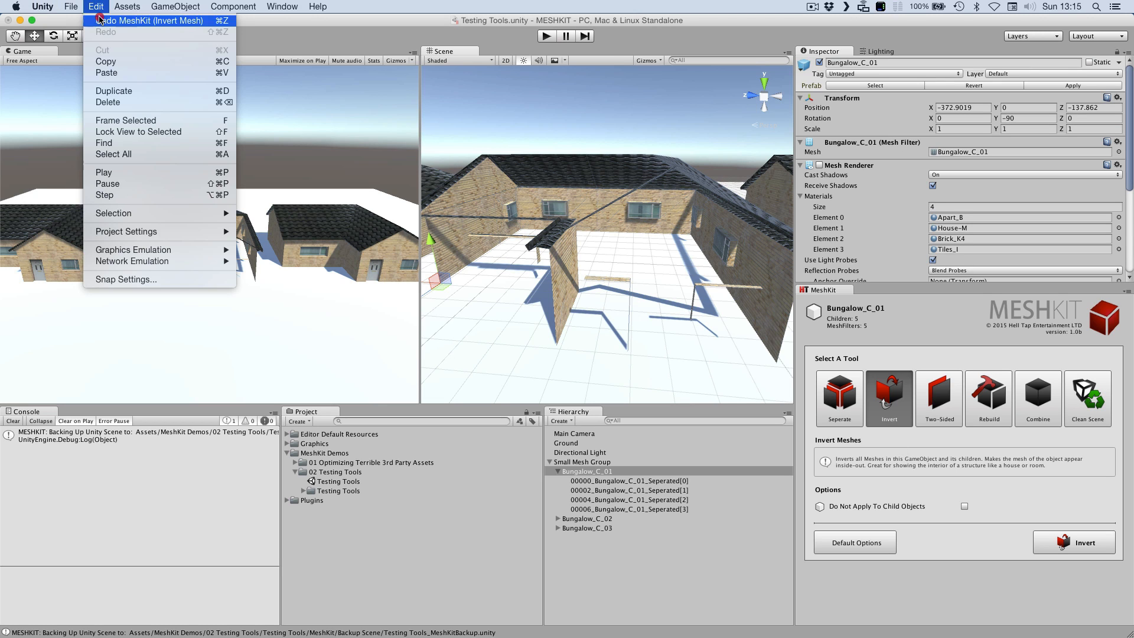
left_click(99, 20)
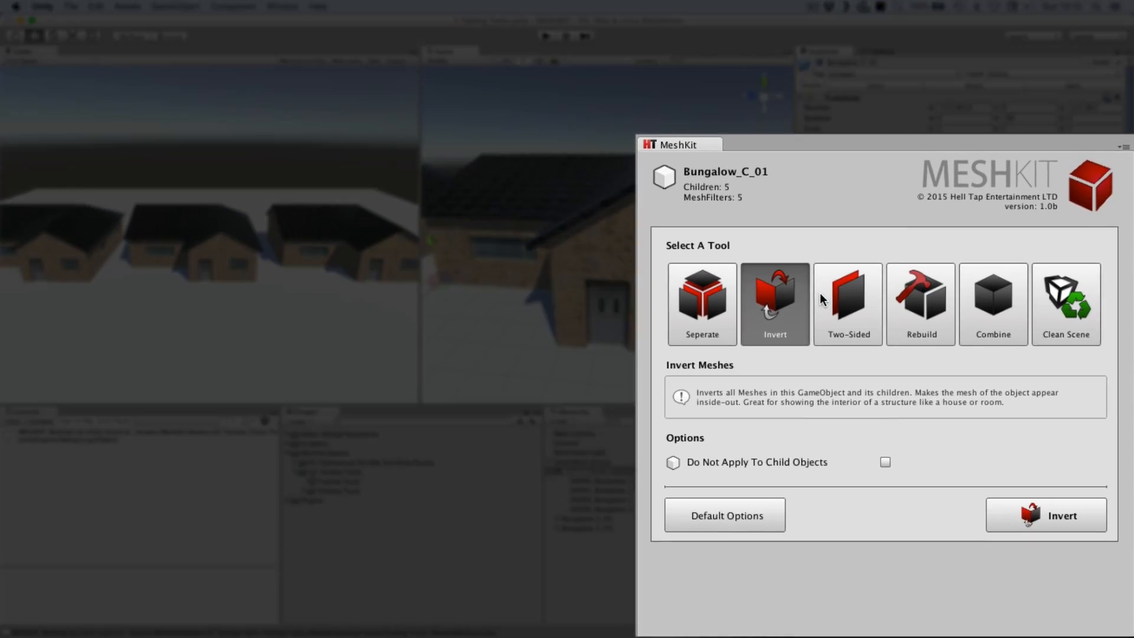
- Convert all meshes on Bungalow_C_01 and its child objects to two-sided meshes
left_click(835, 297)
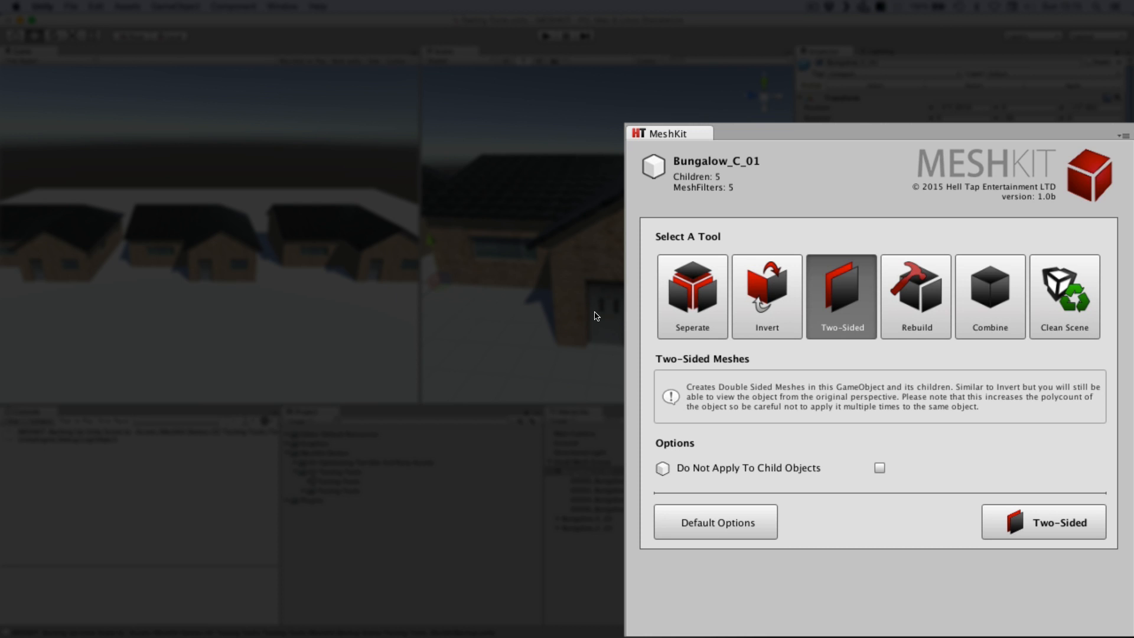
left_click_drag(607, 316, 624, 317, "alt")
scroll(644, 286, "up", 10)
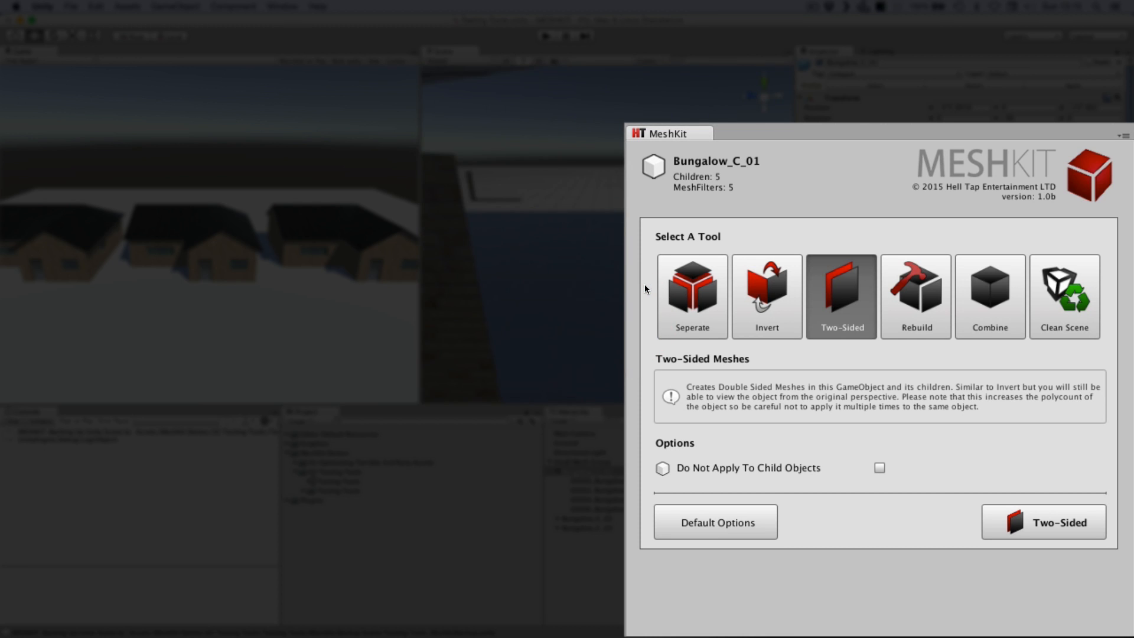
scroll(644, 285, "down", 10)
scroll(644, 286, "down", 2)
scroll(644, 285, "up", 4)
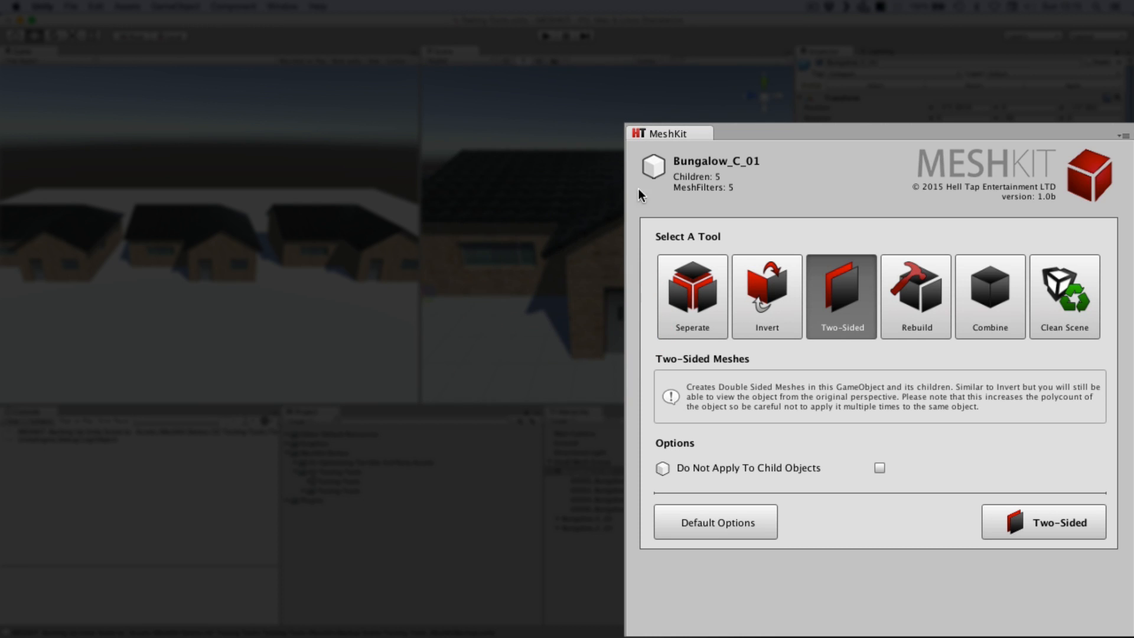
left_click(1047, 533)
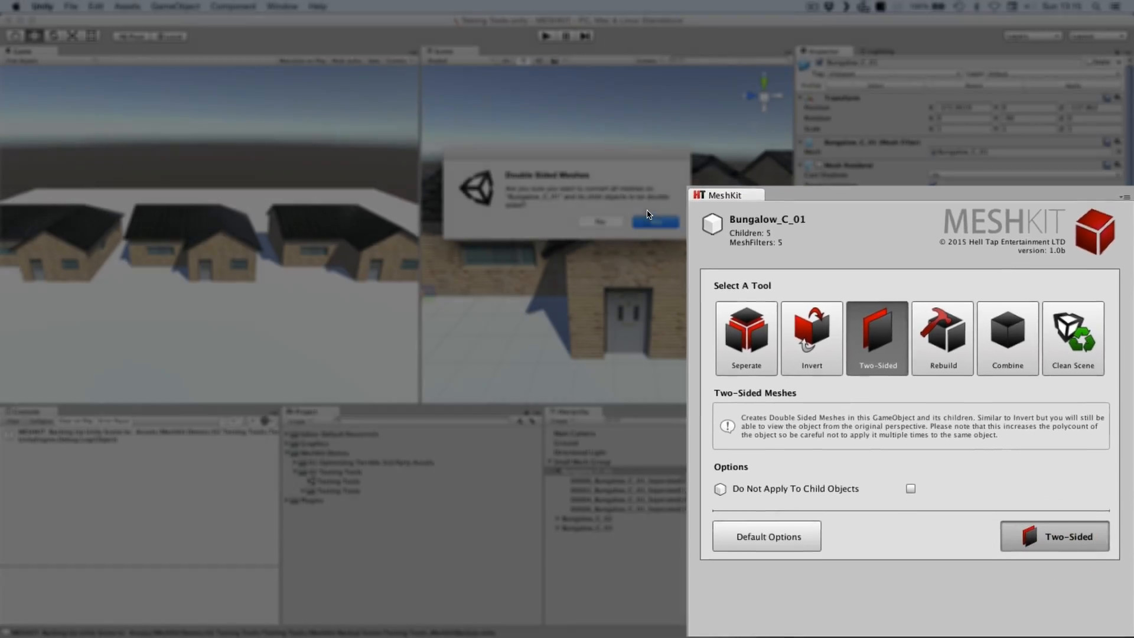
- Examine the two-sided Bungalow_C_01 up close and from different angles
scroll(618, 242, "up", 10)
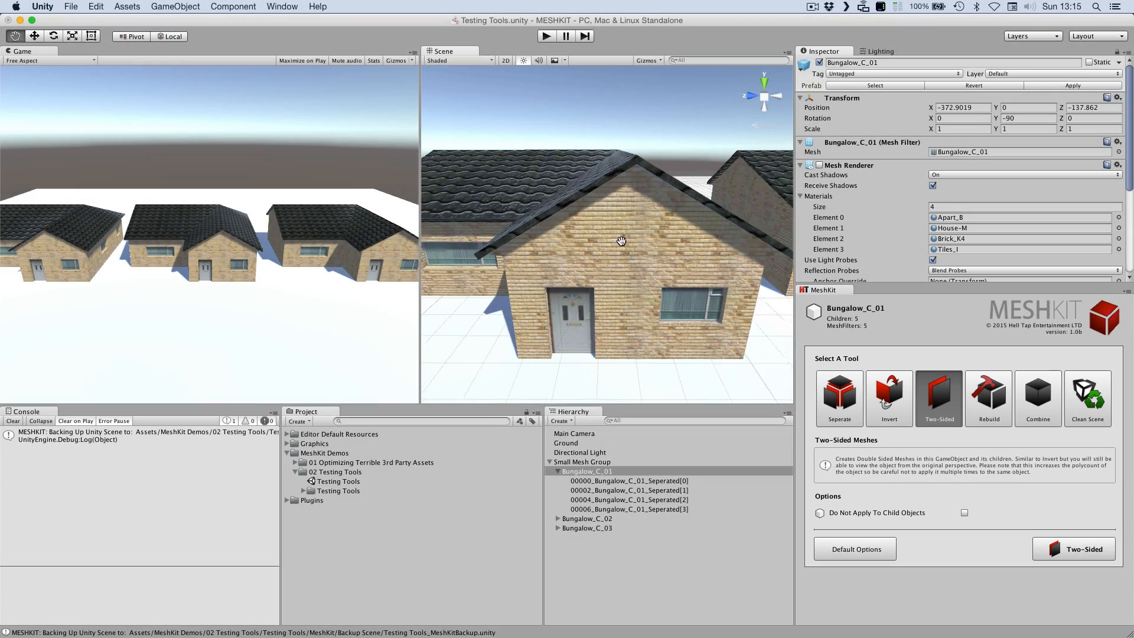
scroll(619, 242, "down", 3)
right_click_drag(612, 245, 1121, 237)
right_click_drag(532, 236, 473, 225)
scroll(585, 219, "down", 4)
scroll(585, 213, "down", 5)
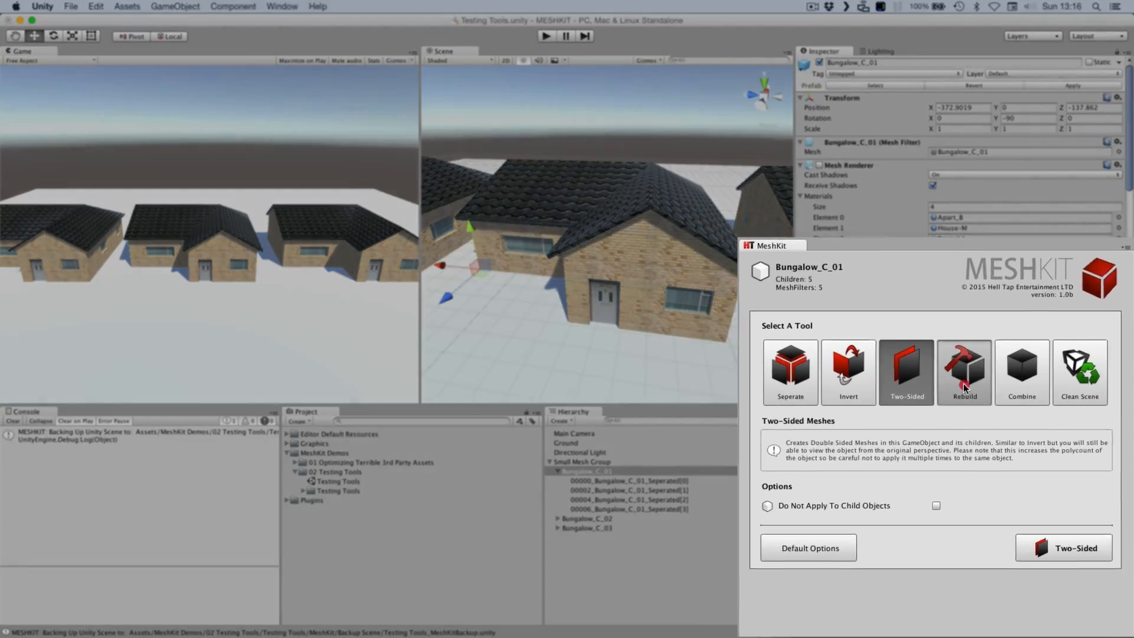
- Rebuild all meshes on Bungalow_C_01 and its child objects with Remove Normals (and Tangents) enabled
left_click(981, 414)
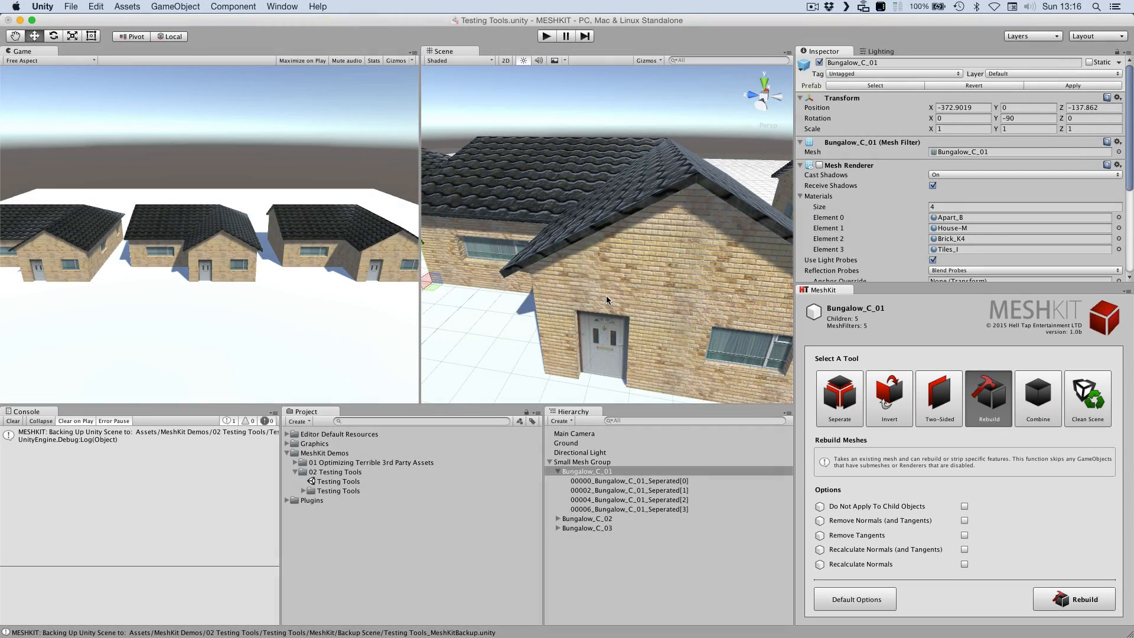
left_click_drag(607, 298, 709, 272, "alt")
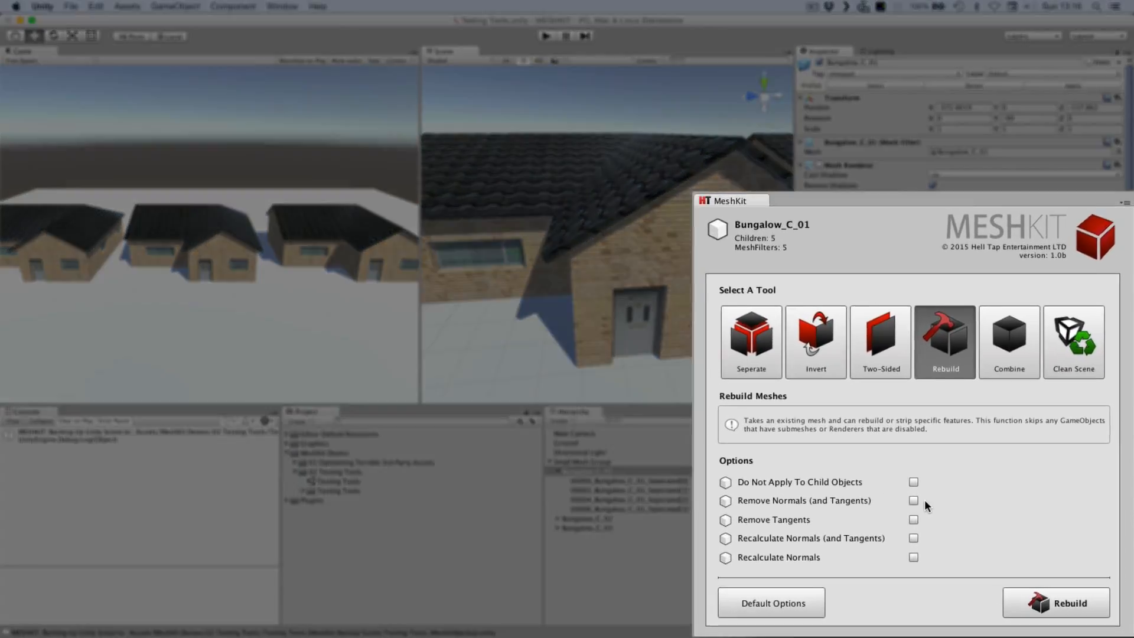
left_click(970, 519)
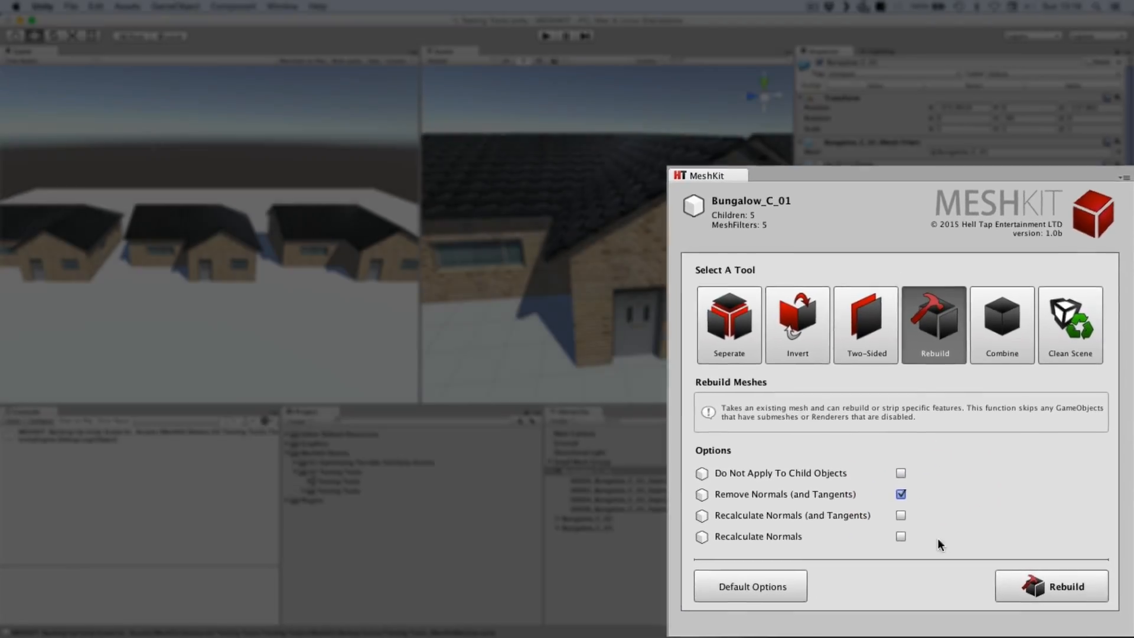
left_click(1024, 597)
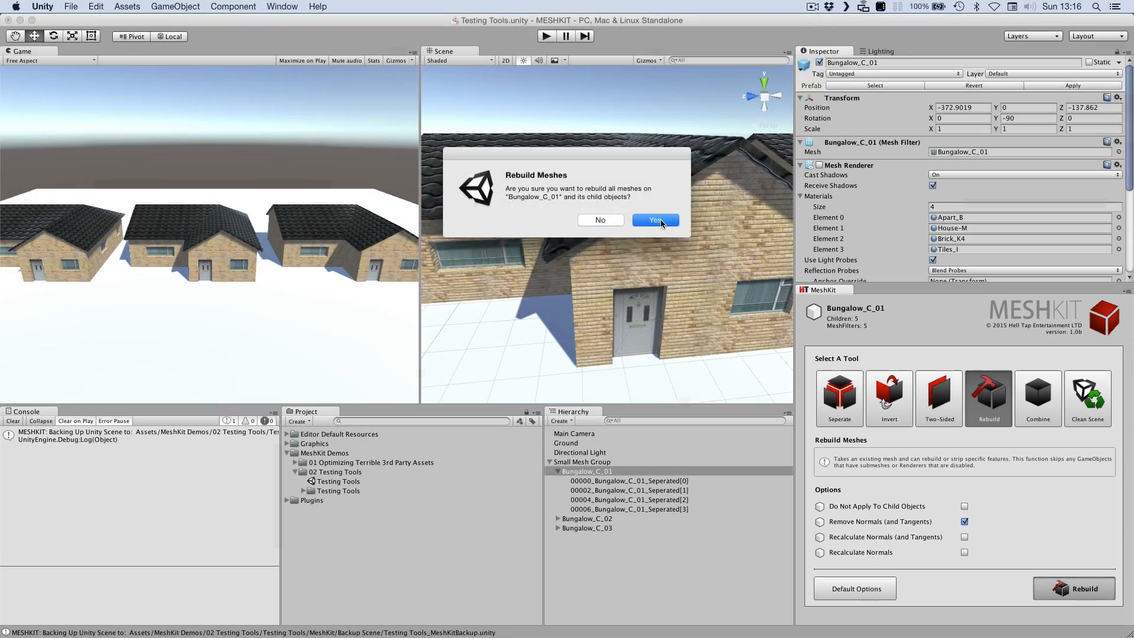
left_click(652, 220)
scroll(667, 242, "down", 5)
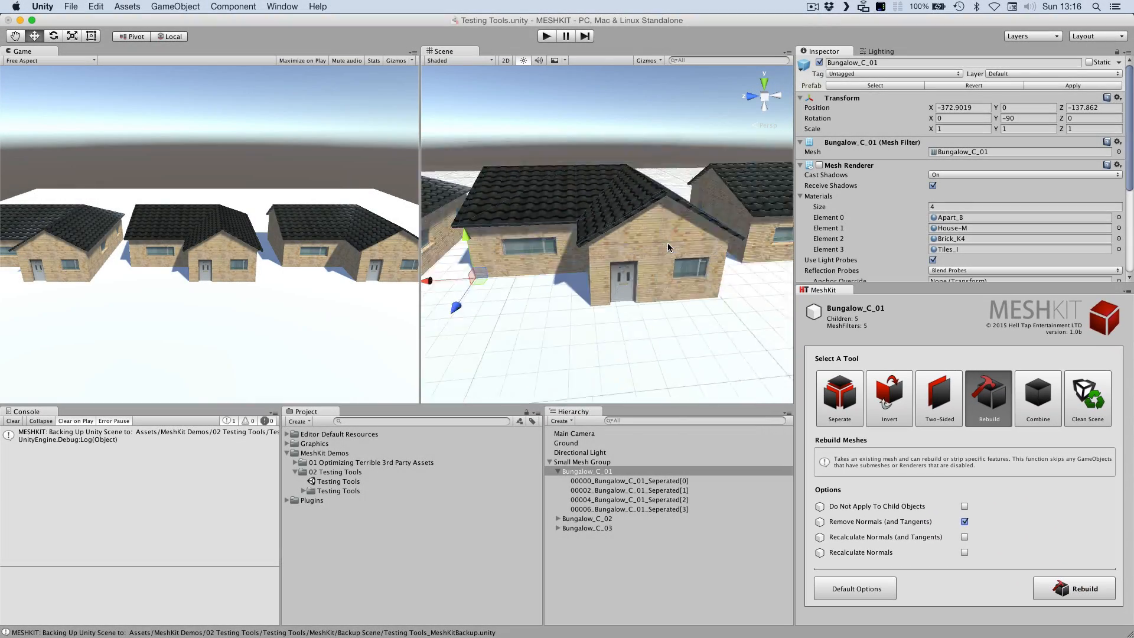
- Examine the shading of Bungalow_C_01's brick walls and roof without normals, from near and far and from several angles
scroll(550, 220, "up", 4)
middle_click_drag(550, 220, 736, 202)
scroll(650, 211, "up", 4)
left_click_drag(649, 210, 630, 225, "alt")
scroll(630, 225, "down", 4)
middle_click_drag(634, 224, 451, 222)
scroll(565, 211, "up", 3)
scroll(564, 207, "up", 2)
scroll(565, 207, "down", 4)
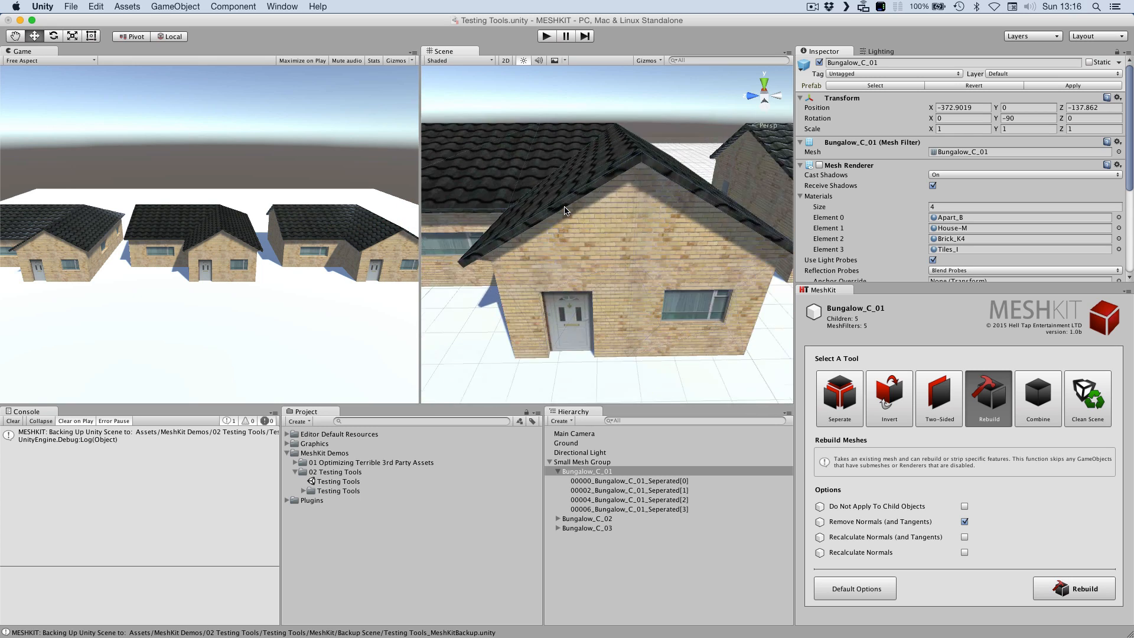
scroll(569, 214, "up", 8)
scroll(570, 214, "down", 6)
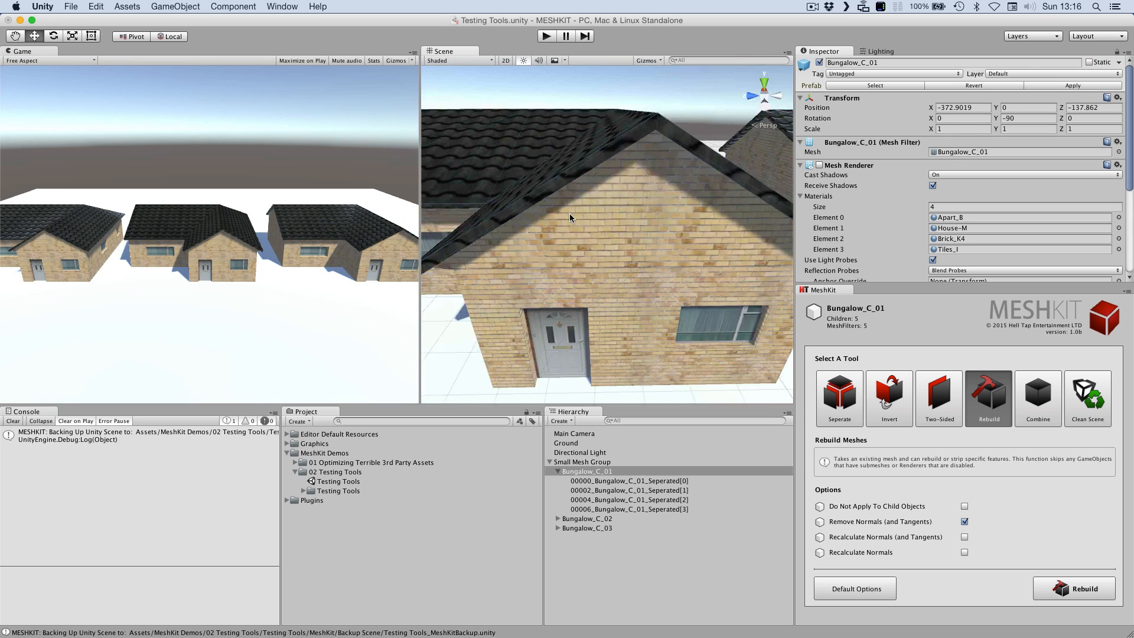
left_click_drag(569, 214, 555, 182, "alt")
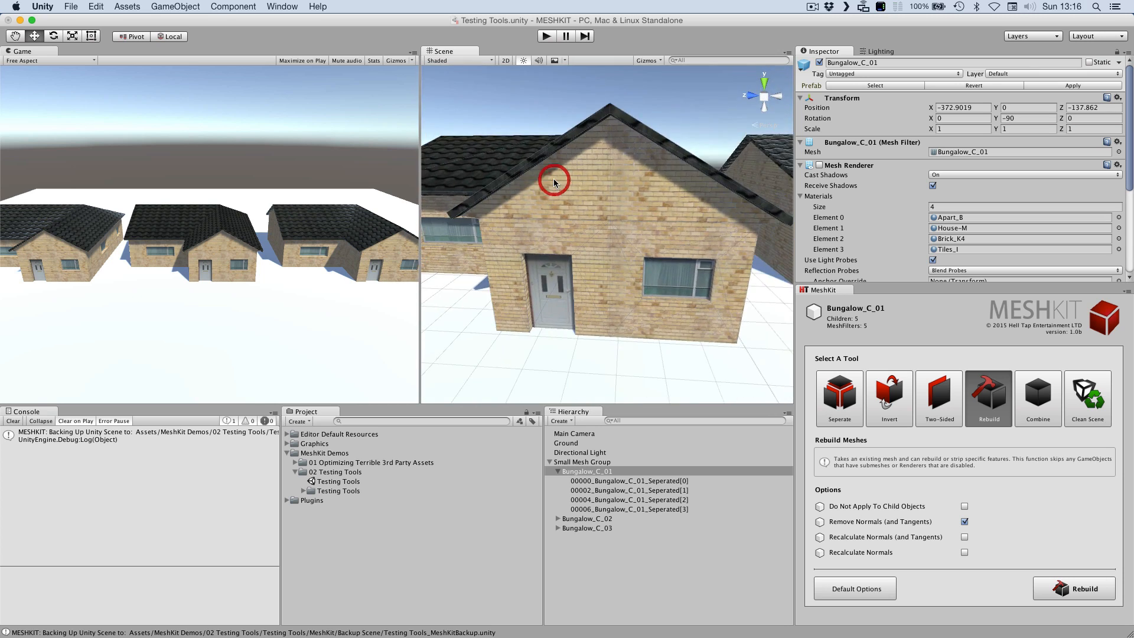
scroll(554, 182, "up", 8)
scroll(553, 182, "down", 6)
scroll(554, 180, "up", 3)
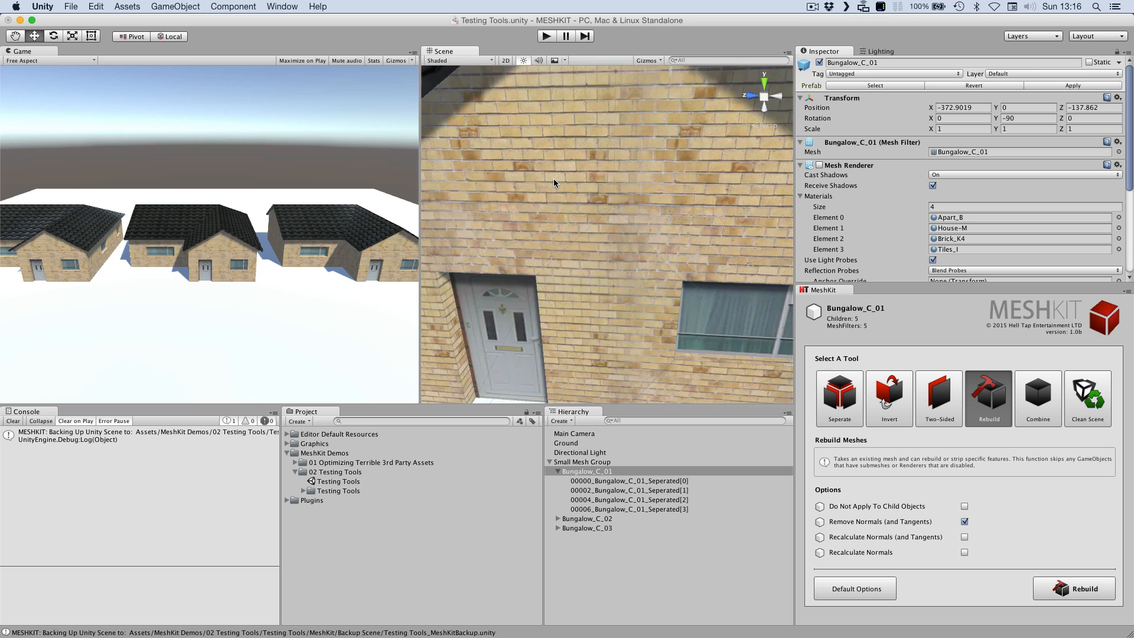
scroll(552, 180, "down", 2)
left_click_drag(553, 181, 645, 206, "alt")
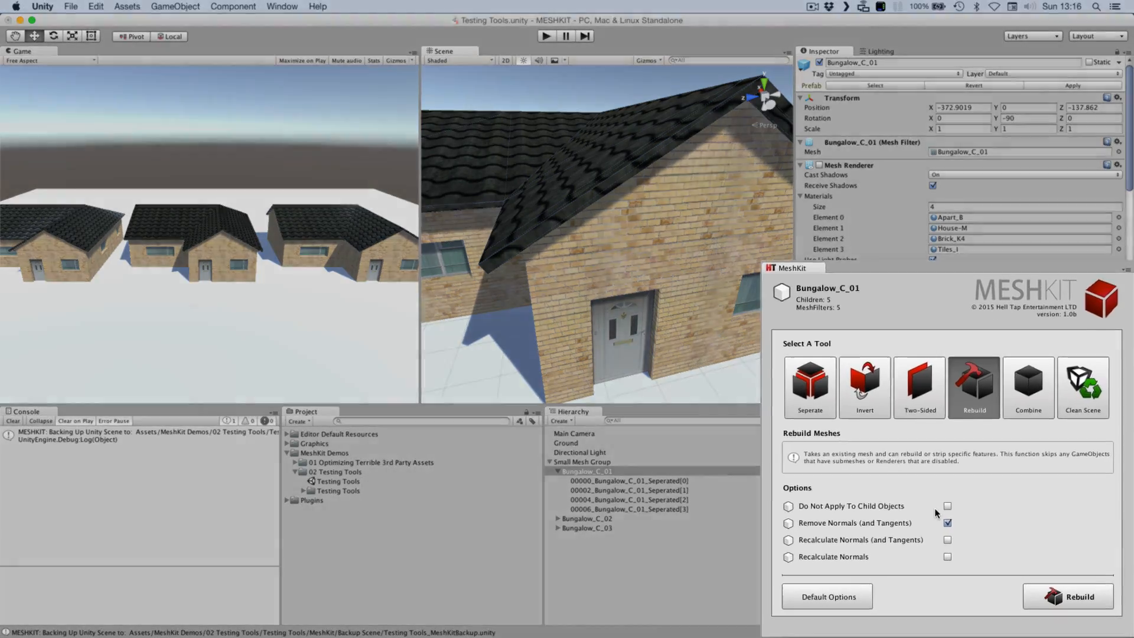
- Rebuild Bungalow_C_01 and its child objects with Remove Normals (and Tangents) disabled and Recalculate Normals (and Tangents) enabled
left_click(964, 521)
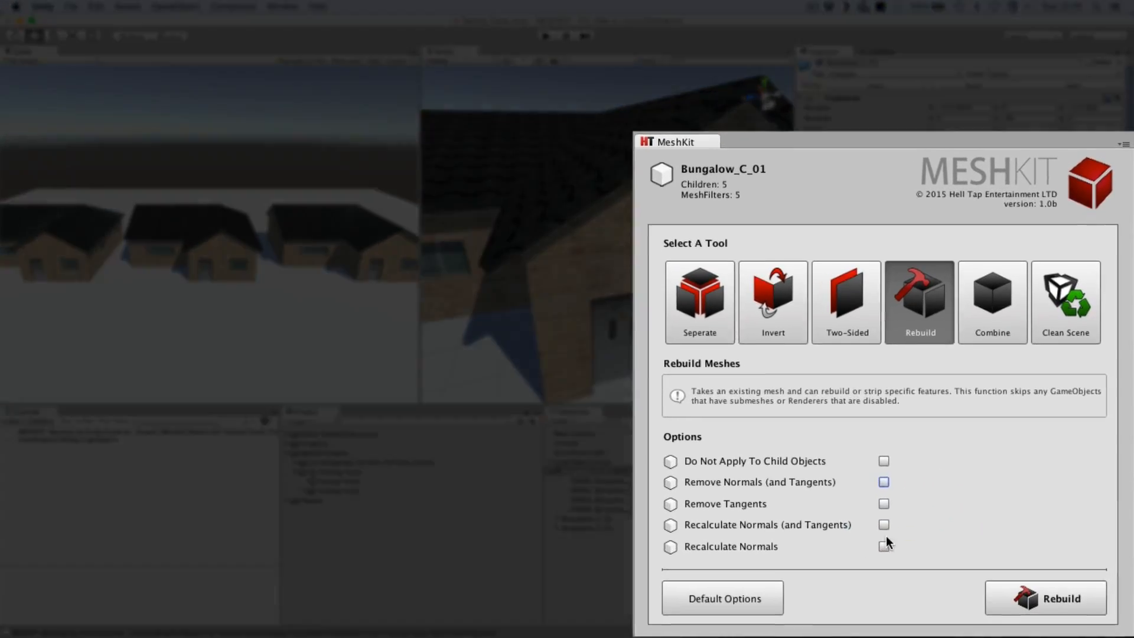
left_click(889, 525)
left_click(1048, 598)
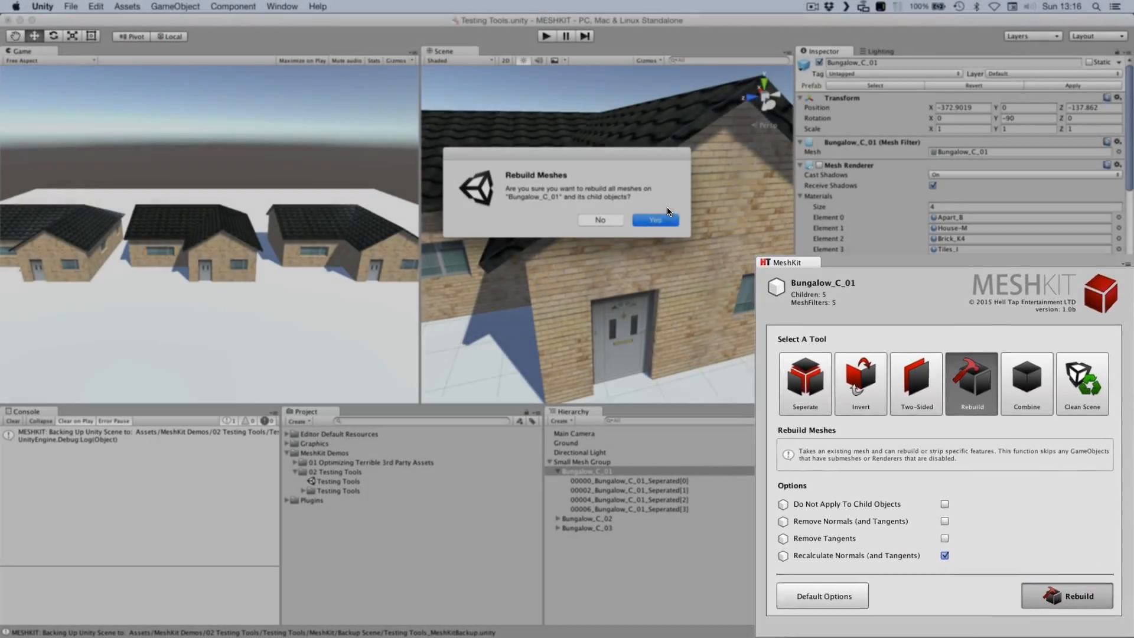
left_click(656, 220)
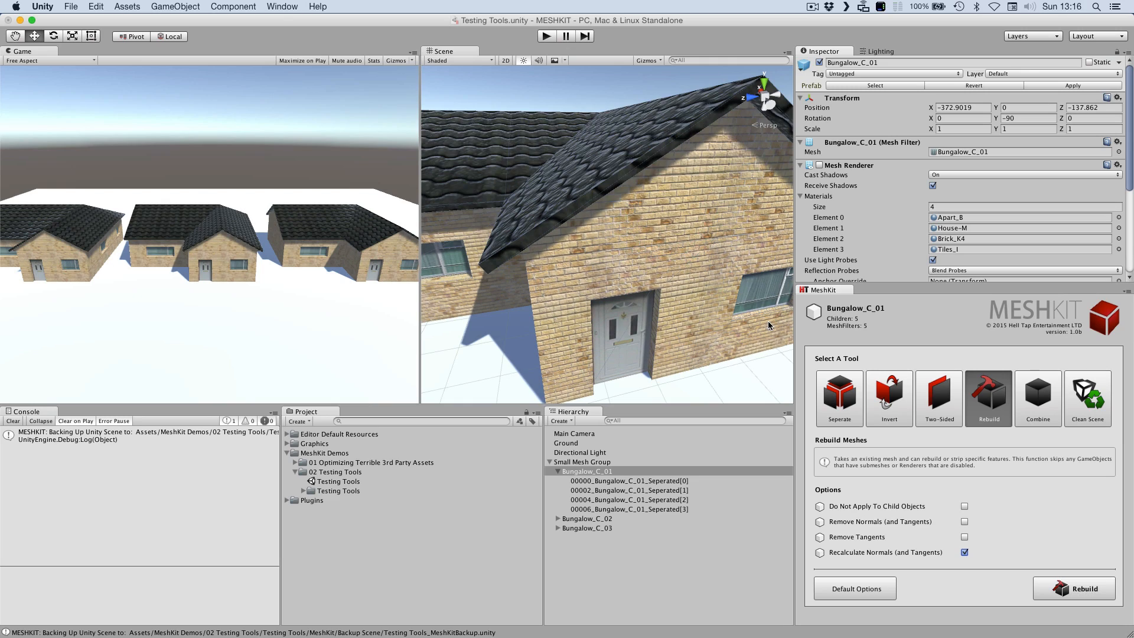
scroll(761, 263, "down", 10)
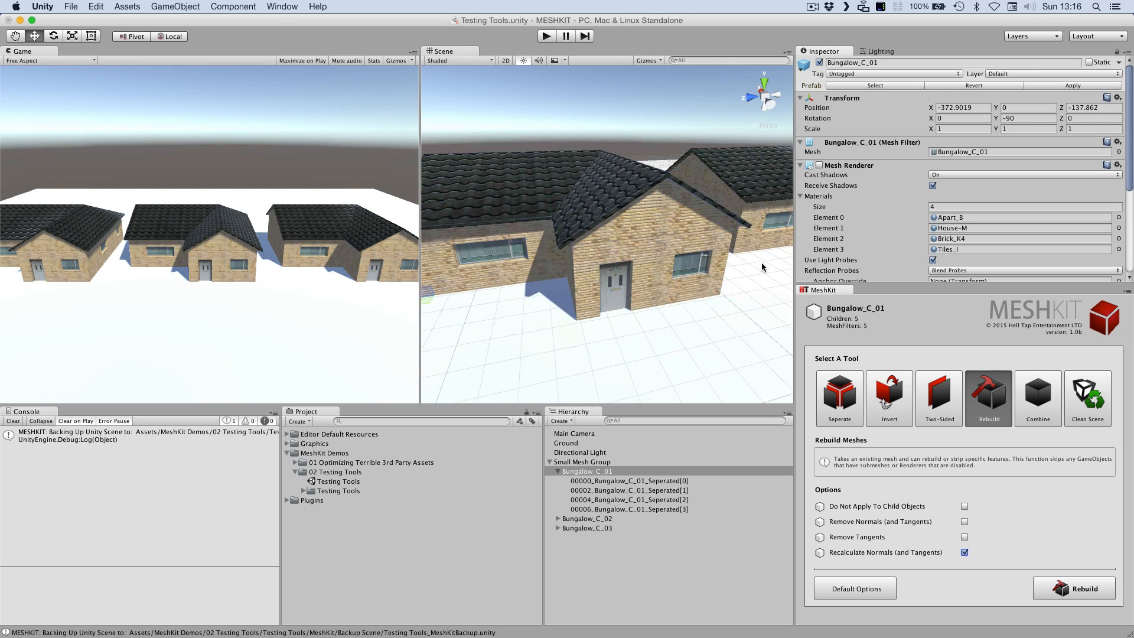
mouse_move(761, 263)
left_mouse_down("alt")
mouse_move(686, 269)
mouse_move(555, 253)
mouse_move(522, 228)
mouse_move(567, 239)
mouse_move(814, 244)
mouse_move(766, 284)
mouse_move(770, 264)
left_mouse_up("alt")
left_click_drag(770, 249, 756, 278, "alt")
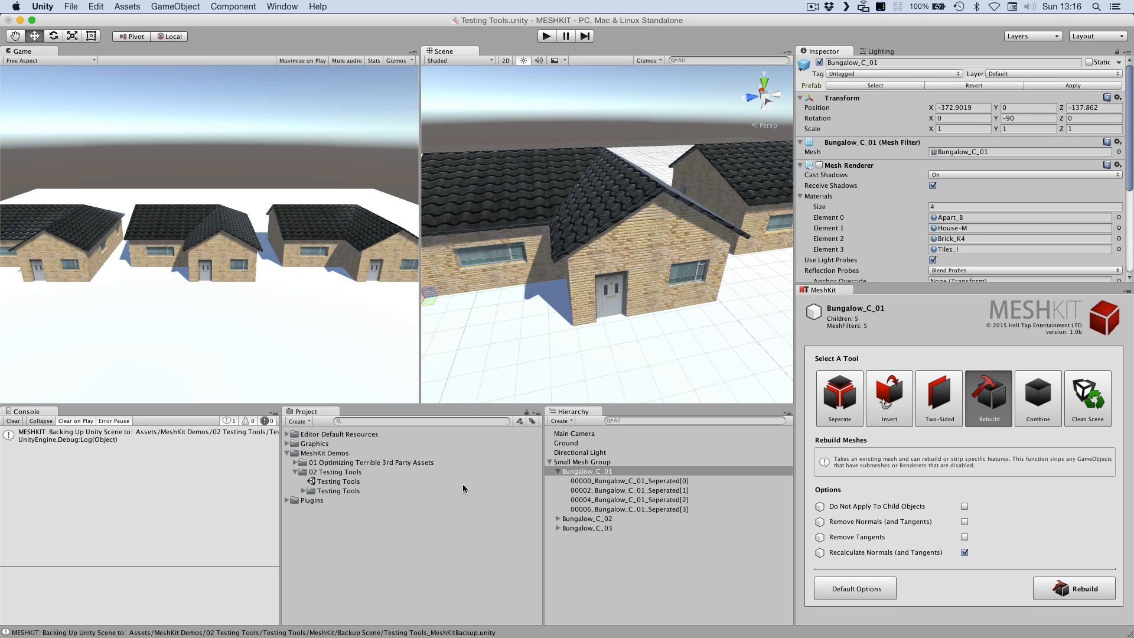
- Examine the generated mesh assets in the Rebuilt Meshes, Inverted Meshes and DoubleSided Meshes folders of the Testing Tools asset folder
left_click(303, 490)
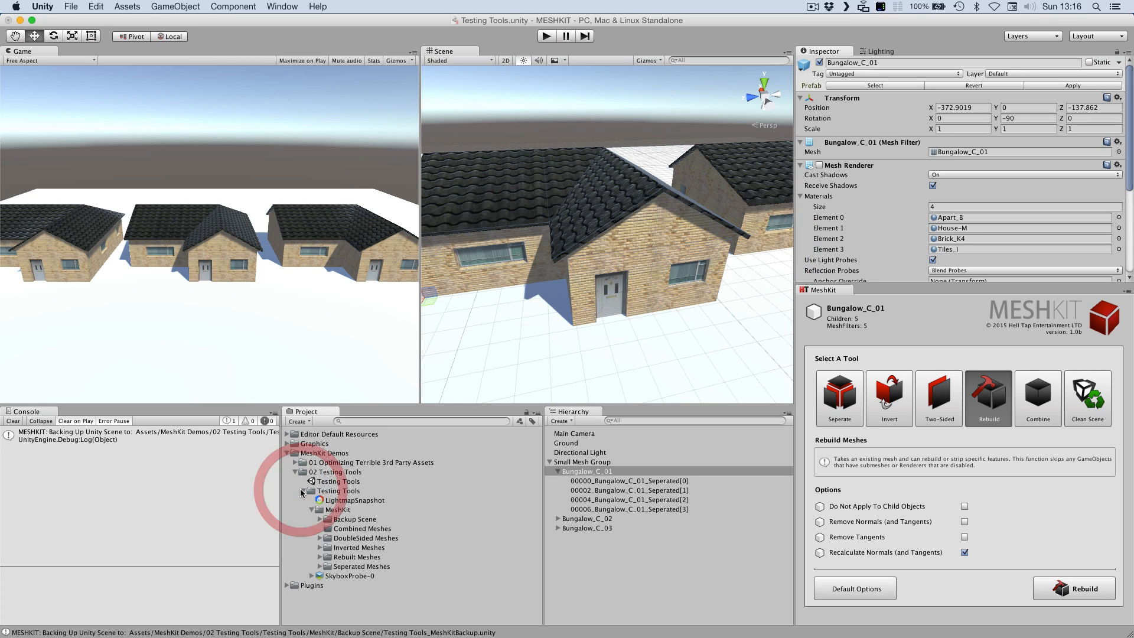
left_click(319, 557)
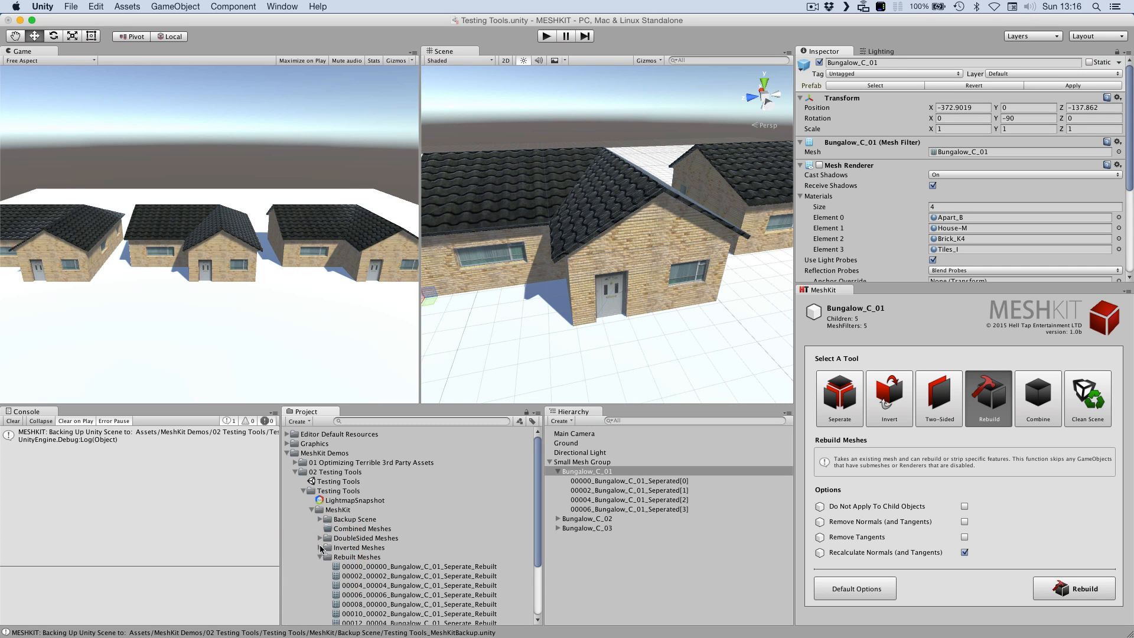
left_click(320, 548)
left_click(319, 538)
scroll(396, 524, "down", 8)
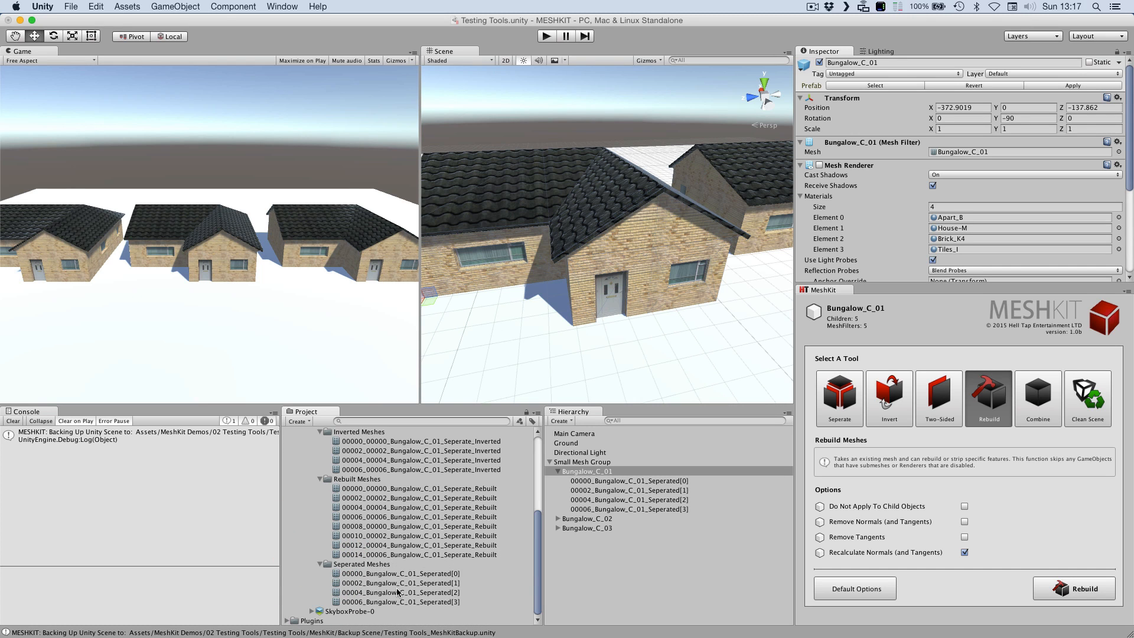
scroll(396, 527, "up", 8)
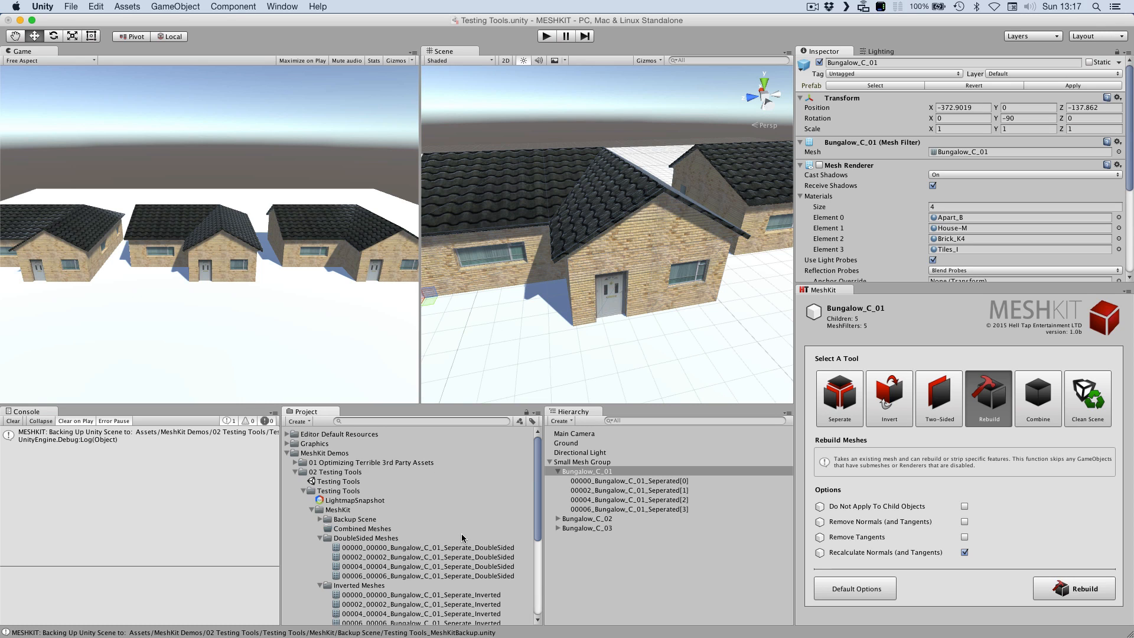
scroll(462, 537, "down", 5)
scroll(462, 537, "up", 5)
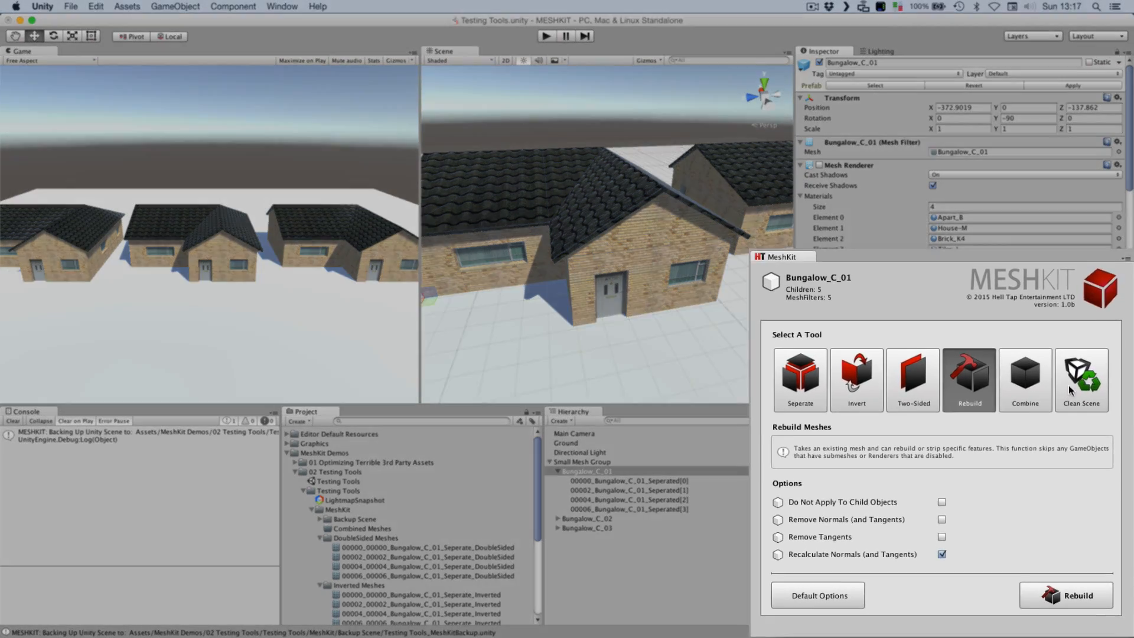
- Clean the scene of unused MeshKit-generated meshes, agreeing to delete the detected assets
left_click(1077, 408)
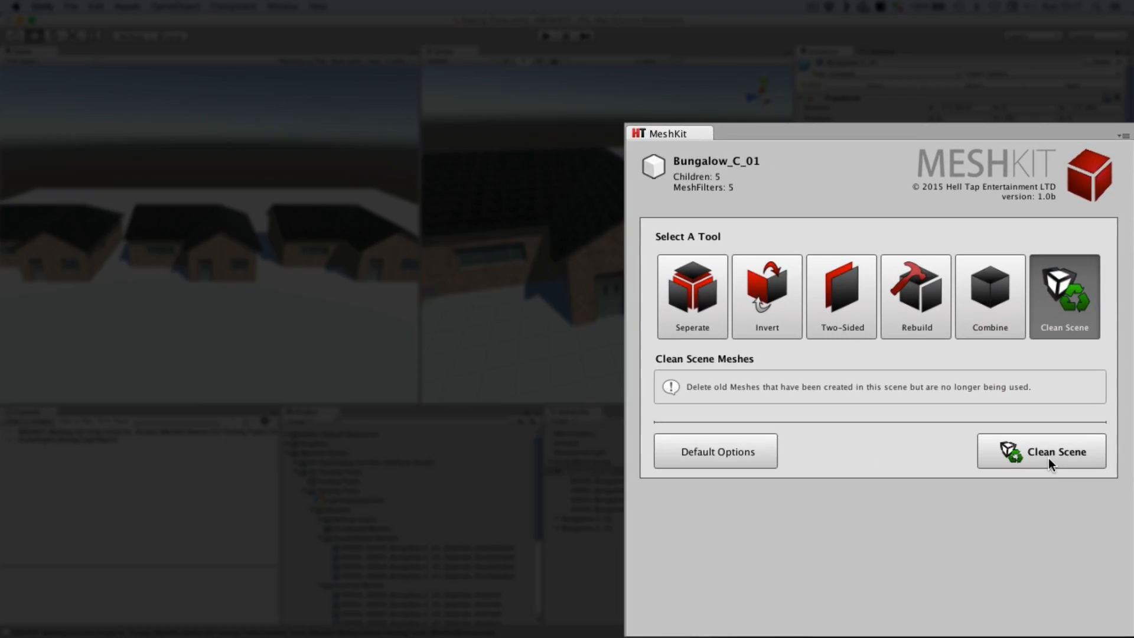
left_click(1053, 467)
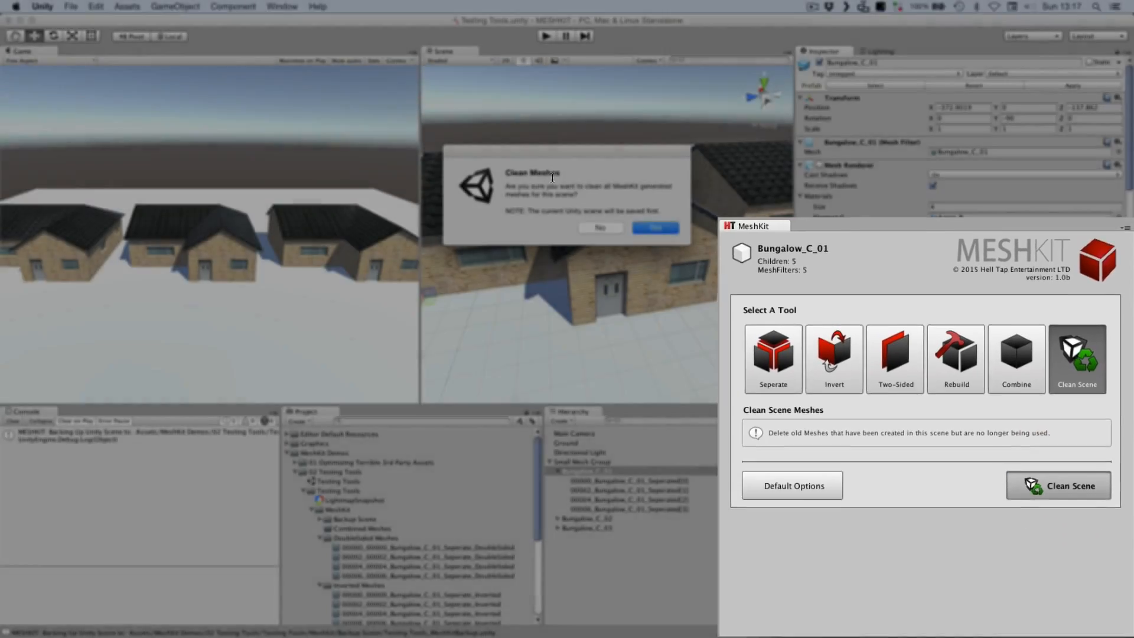
left_click(654, 227)
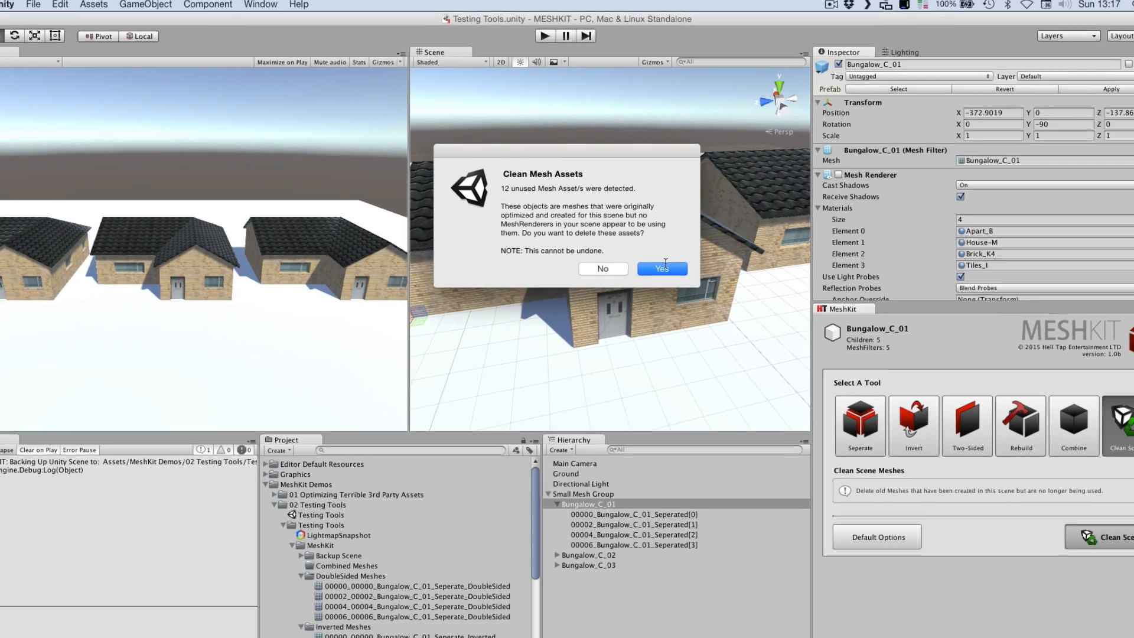
left_click(701, 355)
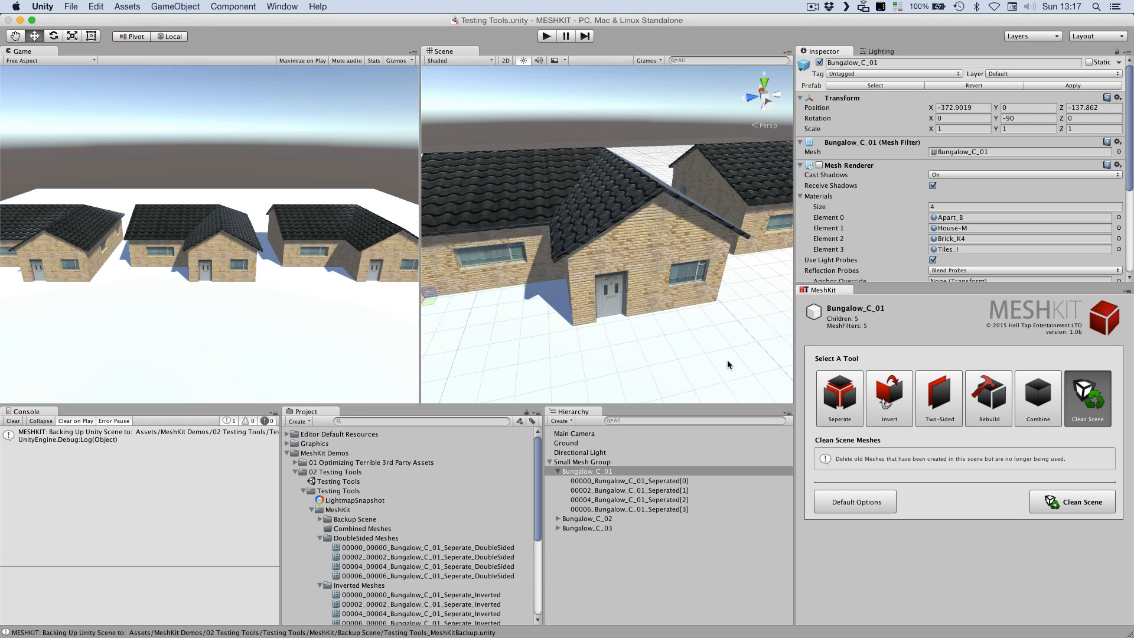
- Check which mesh assets remain in the MeshKit folders, then collapse the Seperated Meshes, Rebuilt Meshes and MeshKit folders
scroll(429, 525, "down", 3)
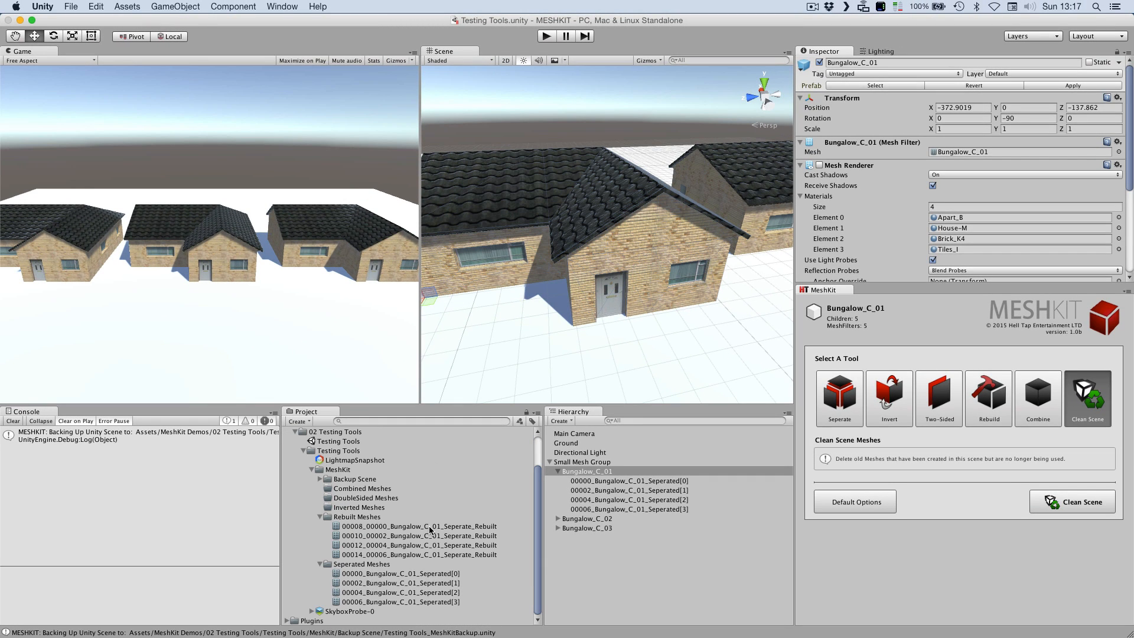
left_click(319, 564)
left_click(318, 555)
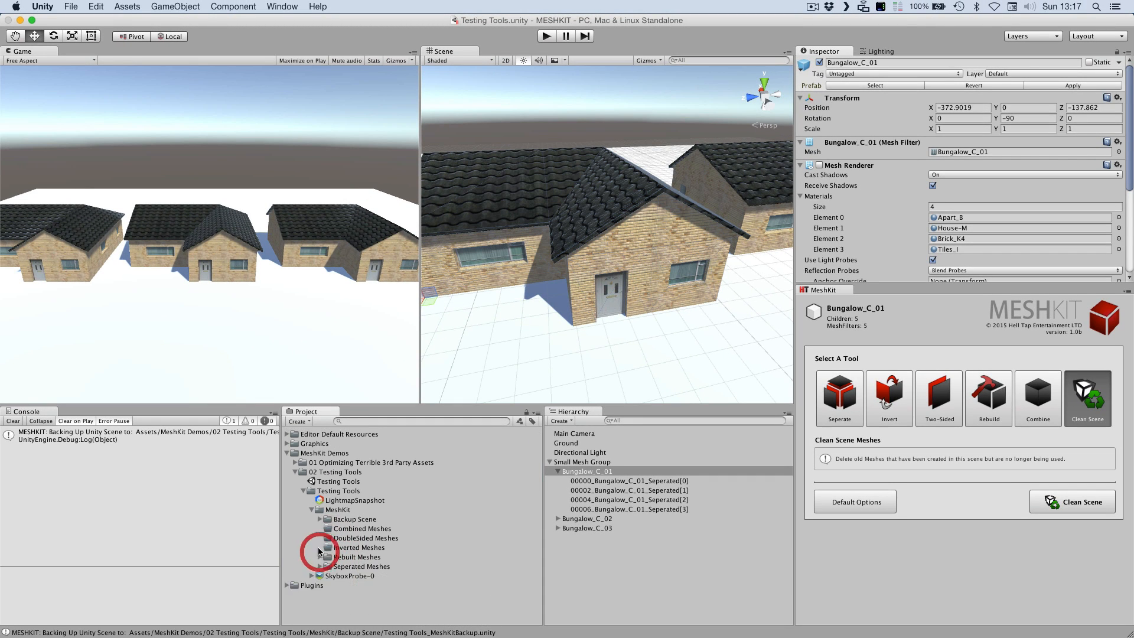
left_click(312, 510)
- Select Small Mesh Group, the parent object of the three bungalows
left_click(659, 551)
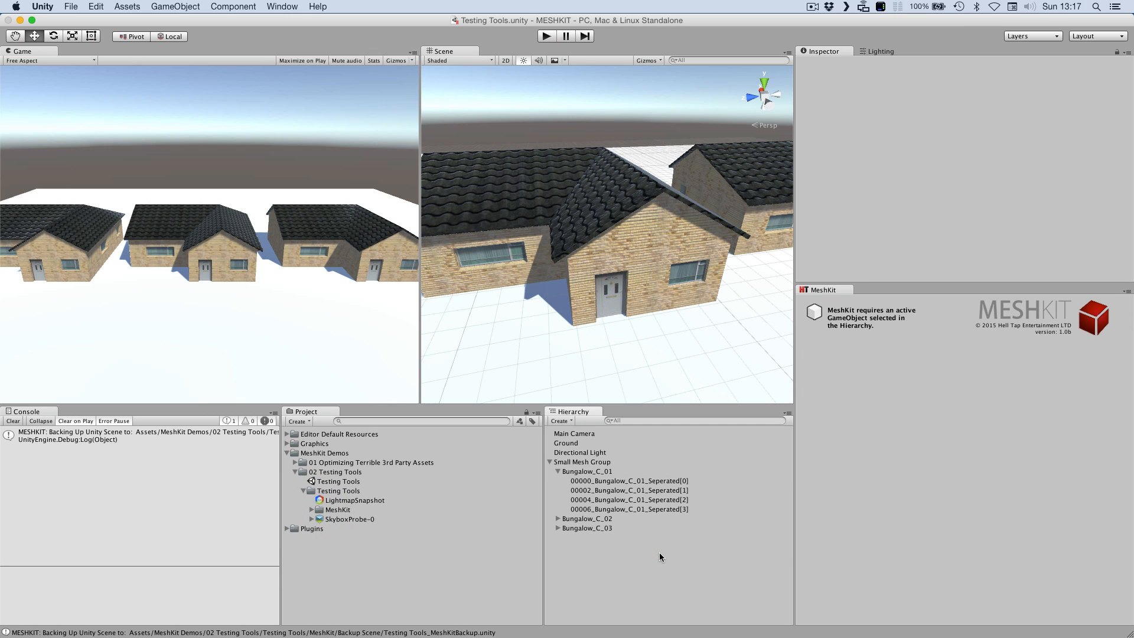
left_click(629, 462)
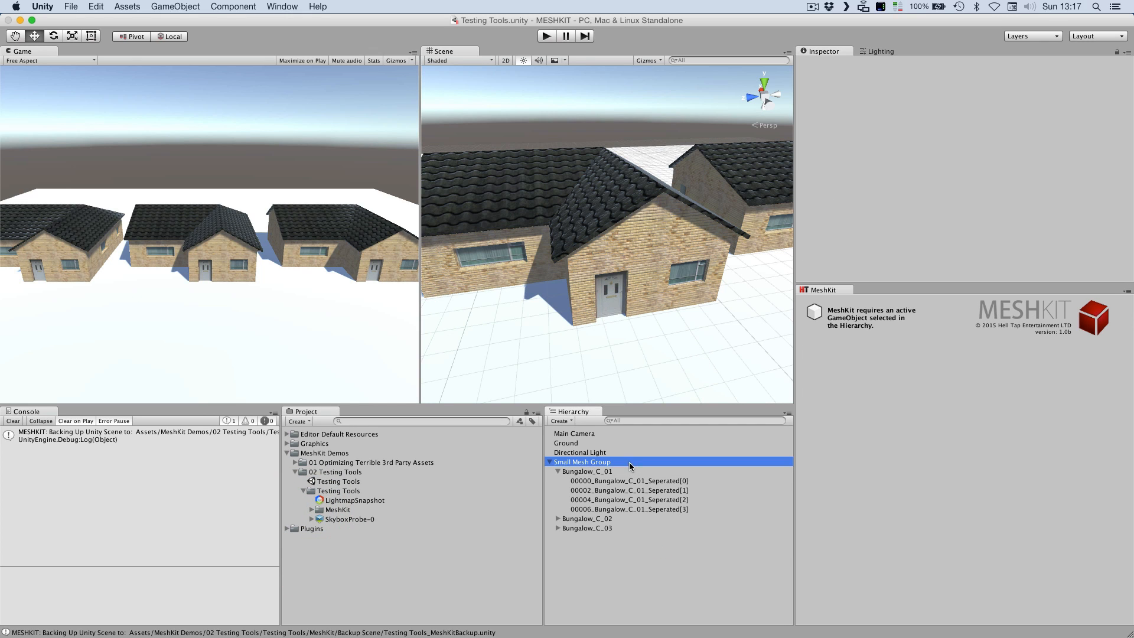